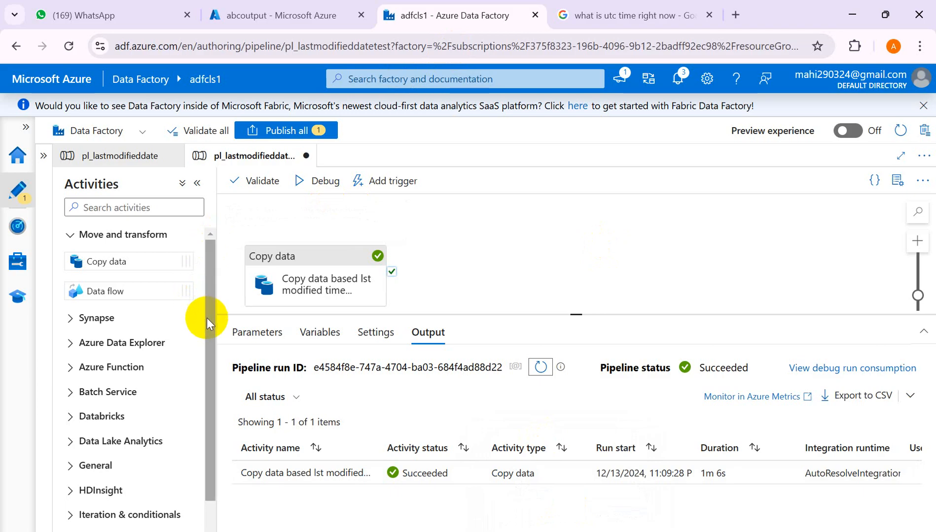
Publish the pending edit of the pl_lastmodifieddatetest pipeline to the live environment
{"action": "left_click", "coordinate": [283, 130]}
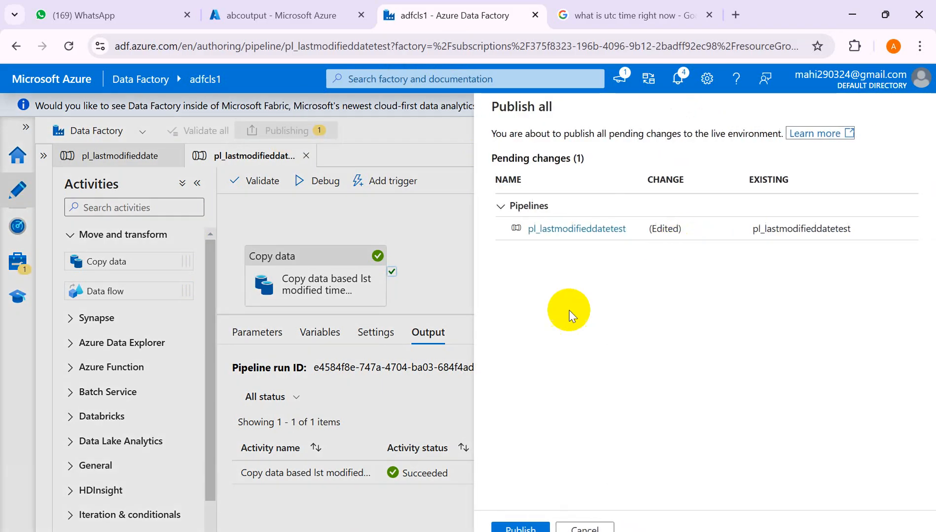
{"action": "left_click", "coordinate": [520, 528]}
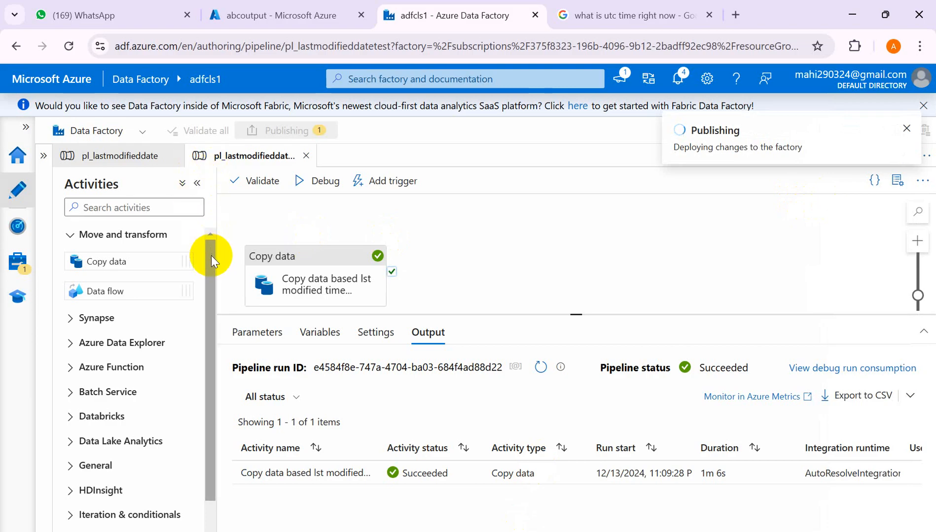
Create a new pipeline in the factory resources, name it pl_lastmodifieddynamic, and close its properties
{"action": "left_click", "coordinate": [45, 156]}
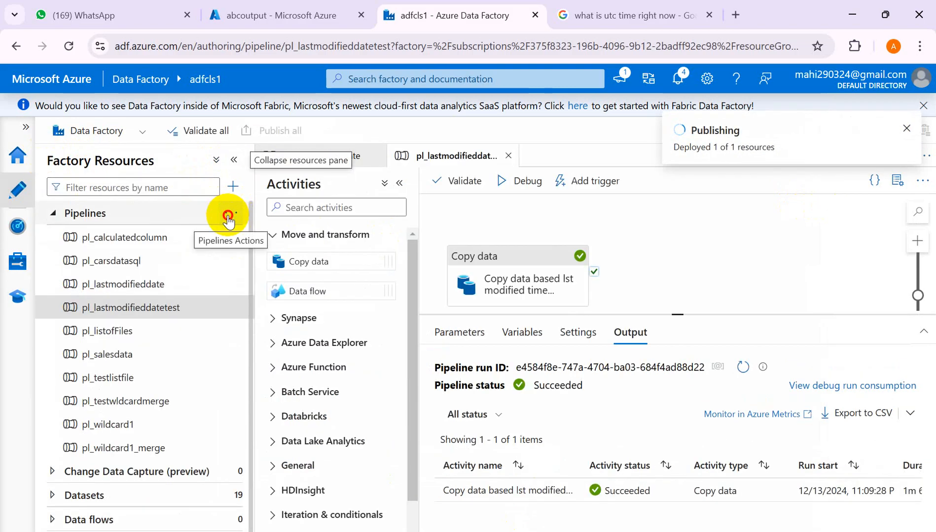
{"action": "left_click", "coordinate": [230, 215]}
{"action": "left_click", "coordinate": [259, 237]}
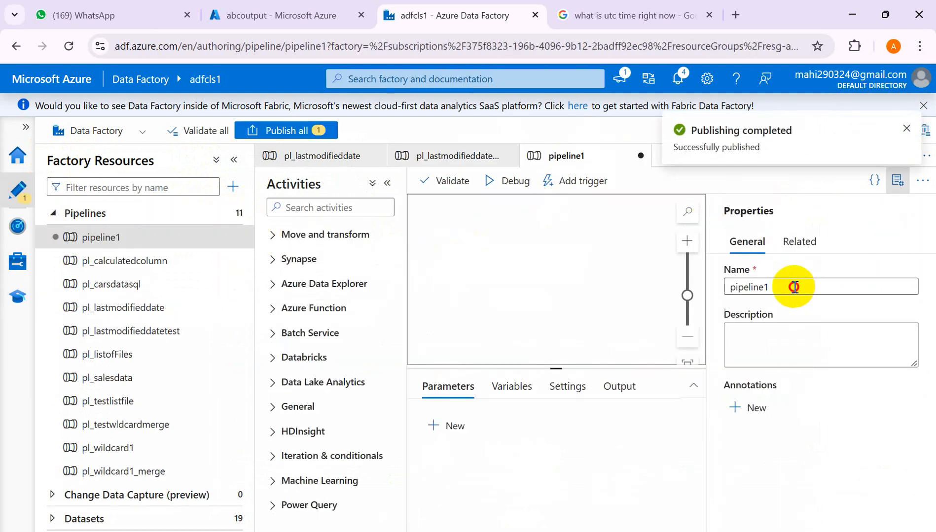
{"action": "left_click", "coordinate": [794, 286]}
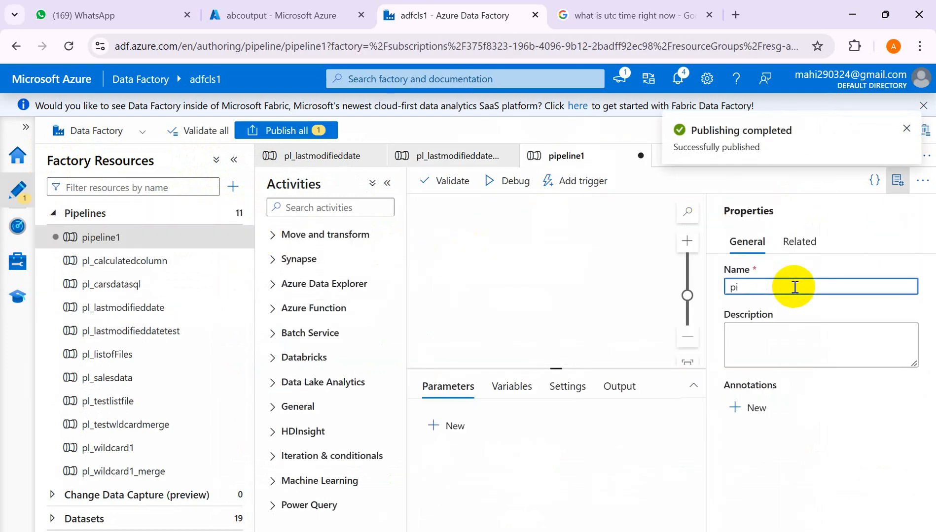
{"action": "key", "text": "BackSpace"}
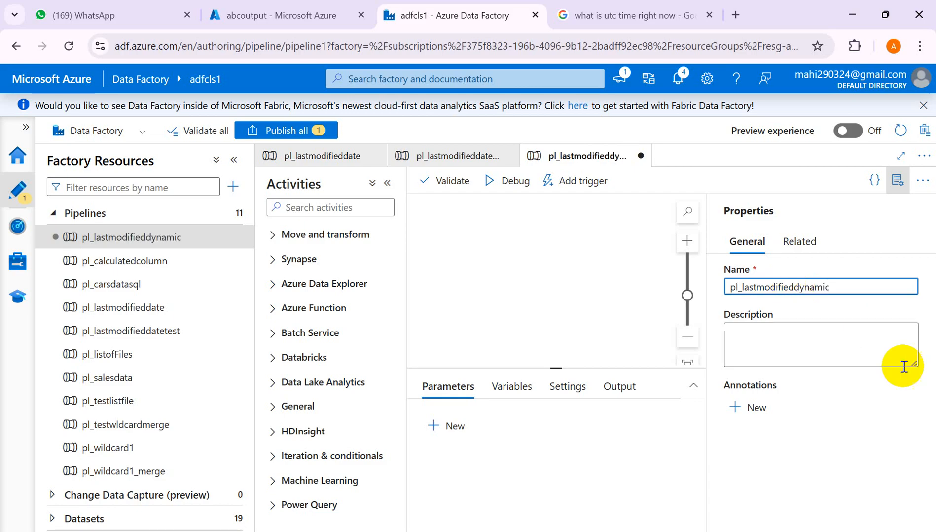
{"action": "left_click", "coordinate": [897, 181]}
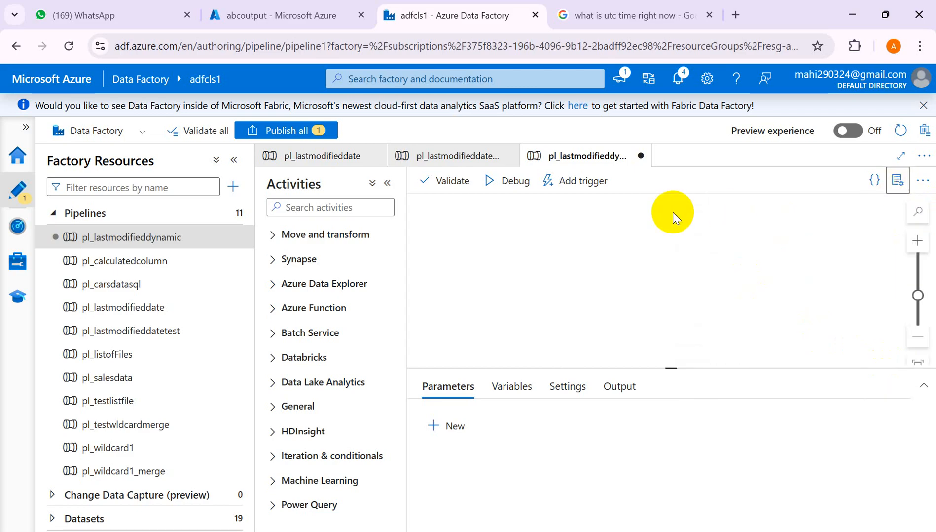
Add a Copy data activity to the pl_lastmodifieddynamic canvas and open its source settings
{"action": "left_click", "coordinate": [274, 236]}
{"action": "left_click_drag", "start_coordinate": [306, 259], "coordinate": [562, 245]}
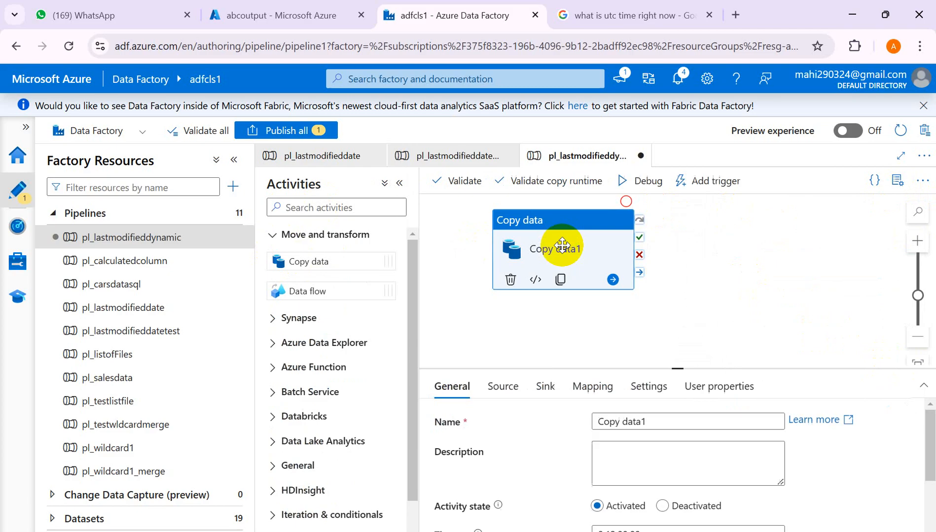
{"action": "left_click", "coordinate": [503, 392]}
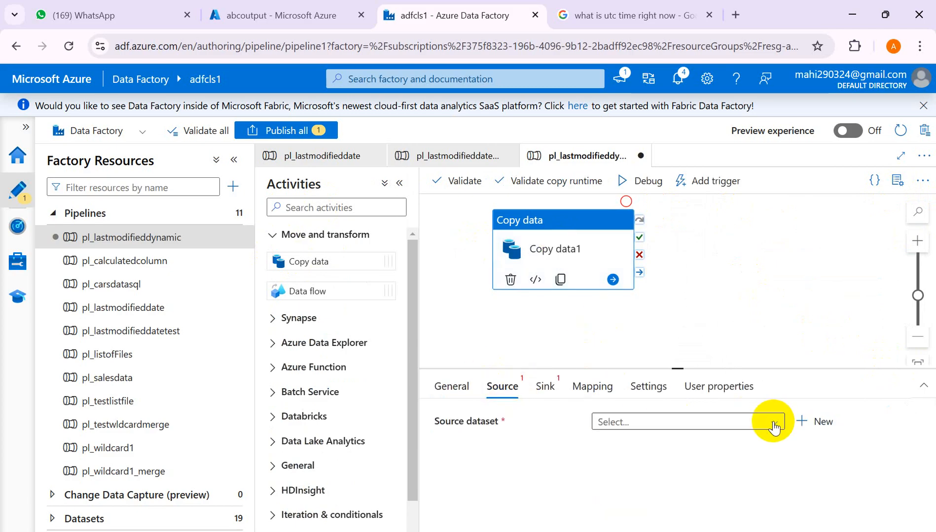
Start a new source dataset on Azure Data Lake Storage Gen2 with the Binary format
{"action": "left_click", "coordinate": [817, 422]}
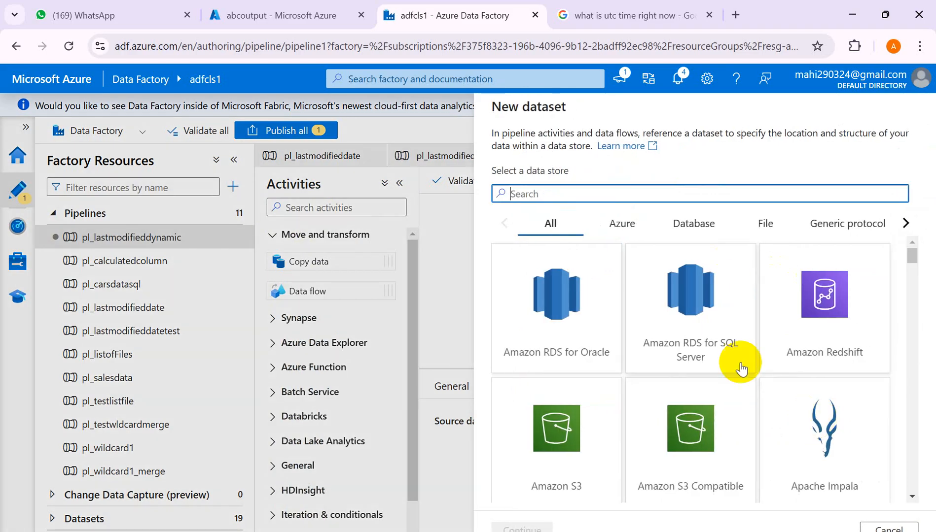
{"action": "left_click", "coordinate": [560, 194]}
{"action": "type", "text": "A"}
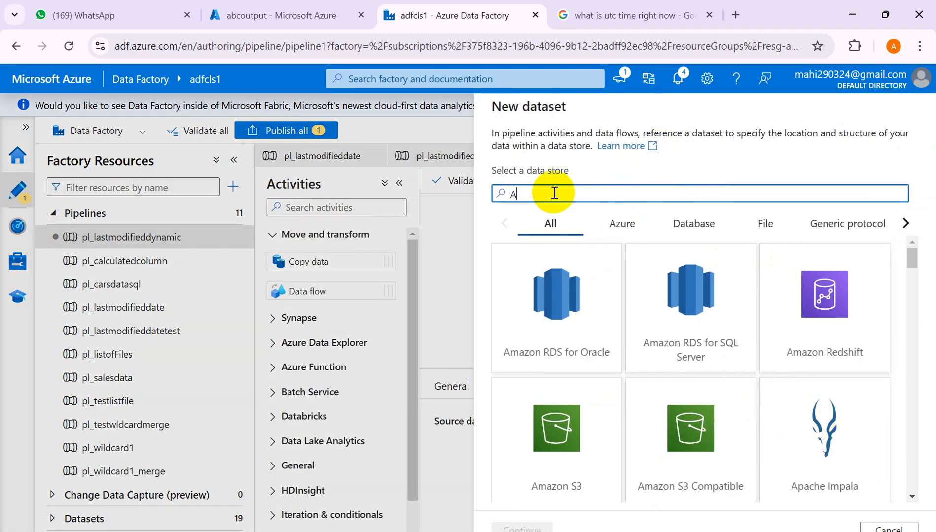
{"action": "type", "text": "zure"}
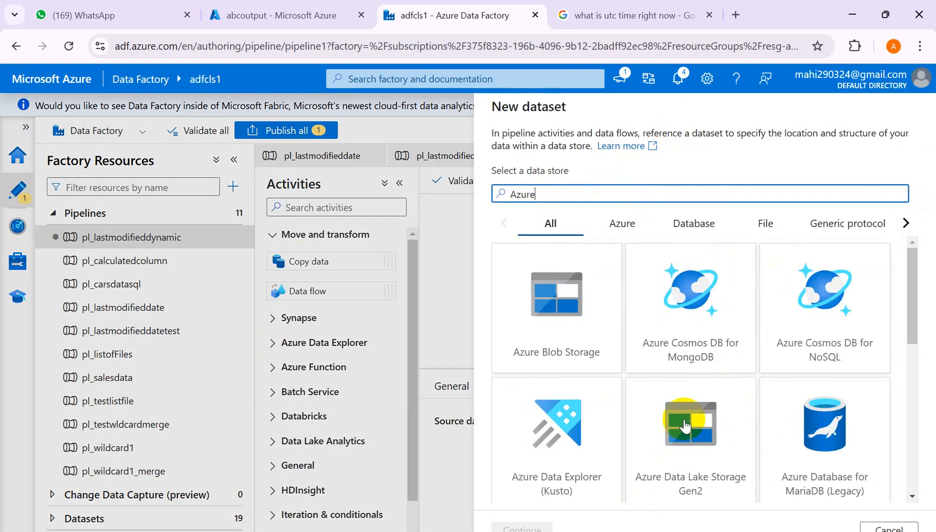
{"action": "left_click", "coordinate": [679, 452]}
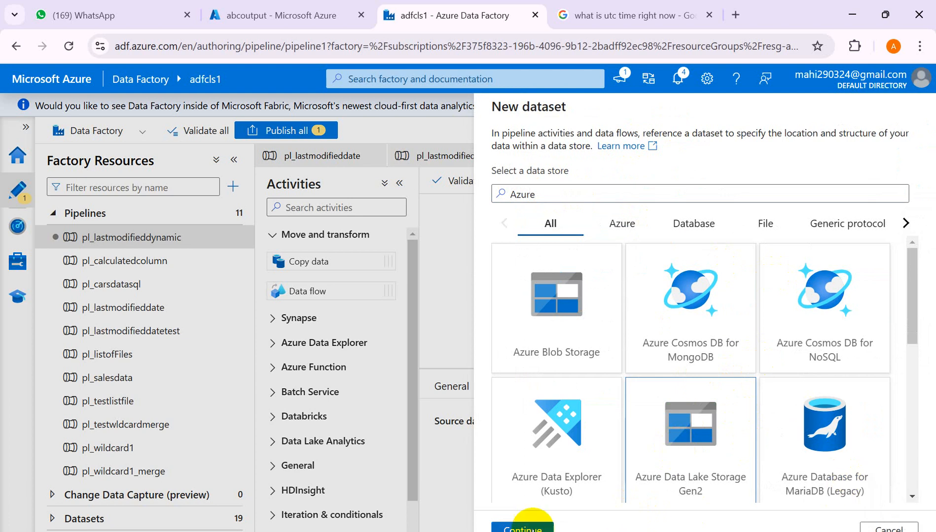
{"action": "left_click", "coordinate": [522, 529]}
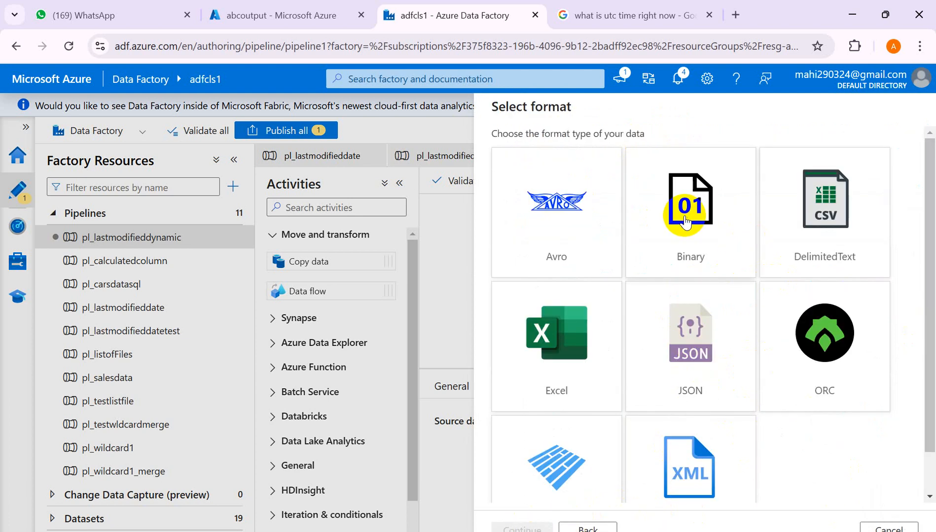
{"action": "left_click", "coordinate": [686, 215]}
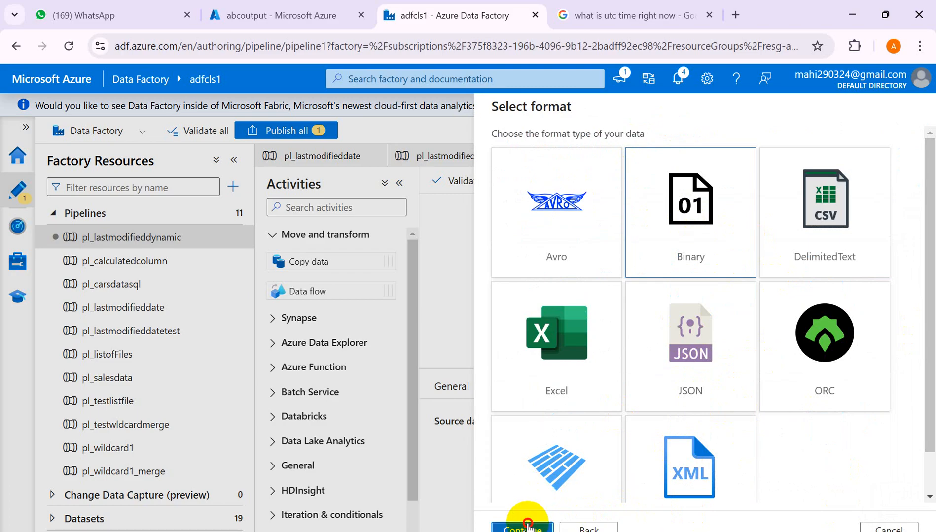
{"action": "left_click", "coordinate": [526, 529]}
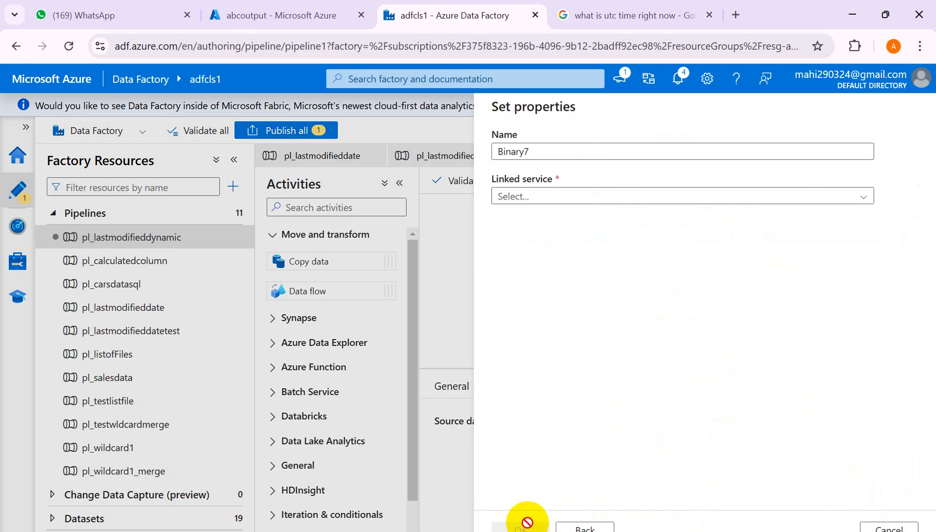
Replace the new dataset's default name with ds_pbi-input
{"action": "left_click", "coordinate": [586, 149]}
{"action": "key", "text": "BackSpace"}
{"action": "key", "text": "BackSpace"}
{"action": "key", "text": "BackSpace"}
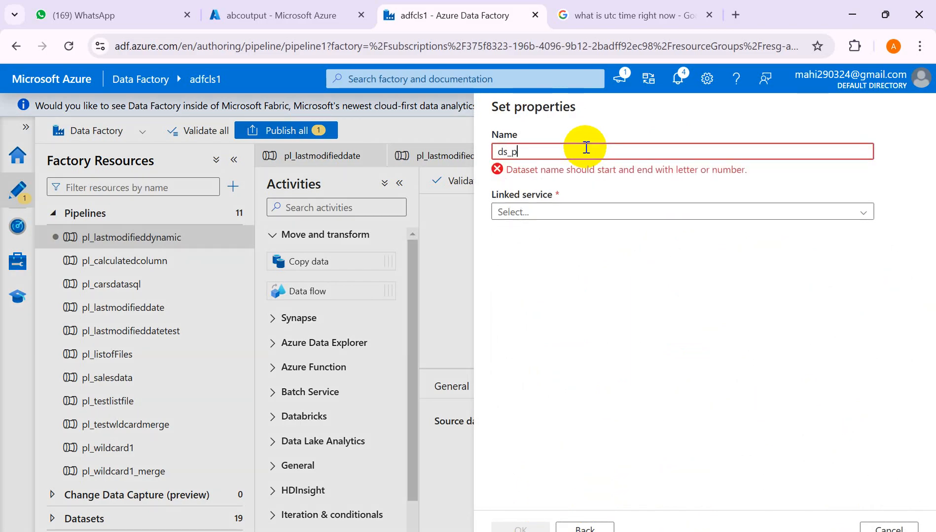
{"action": "type", "text": "i-input"}
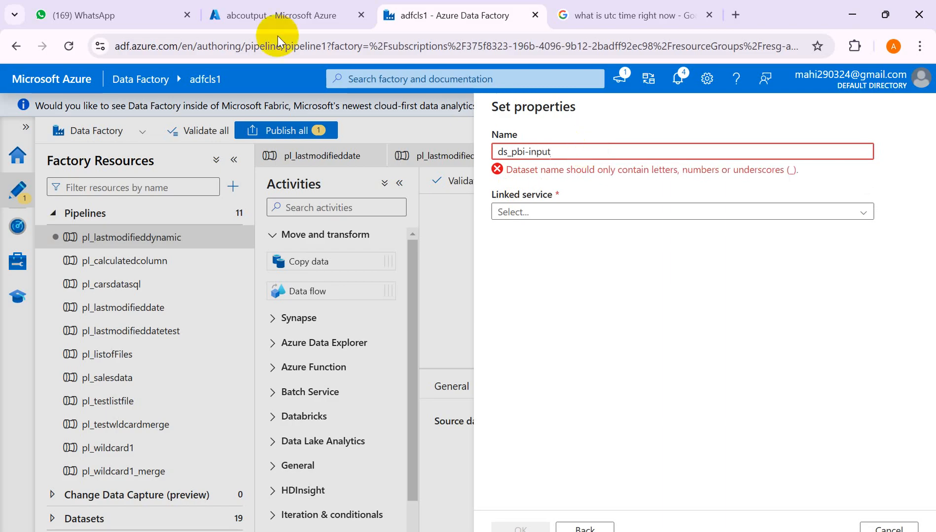
Switch to the Azure portal and open the pbi-input container of the saadcls storage account to view its files
{"action": "left_click", "coordinate": [247, 17]}
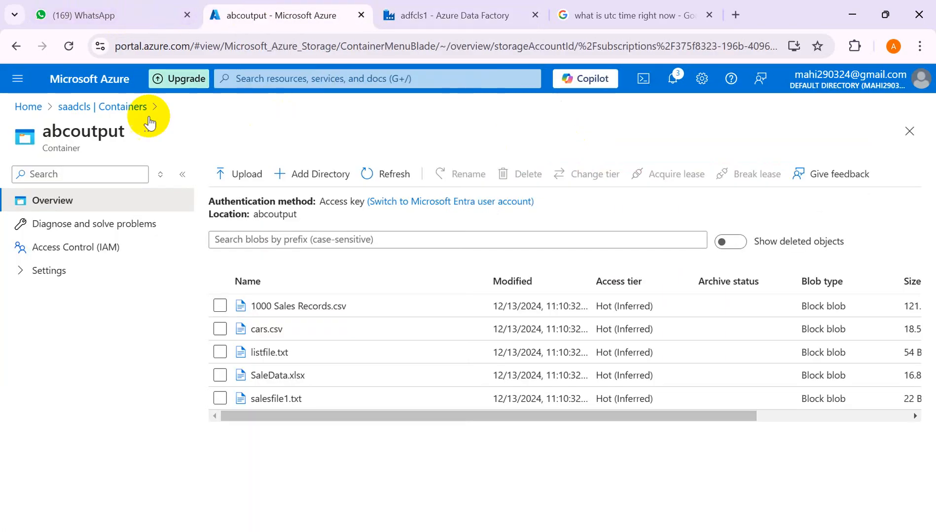
{"action": "left_click", "coordinate": [119, 107]}
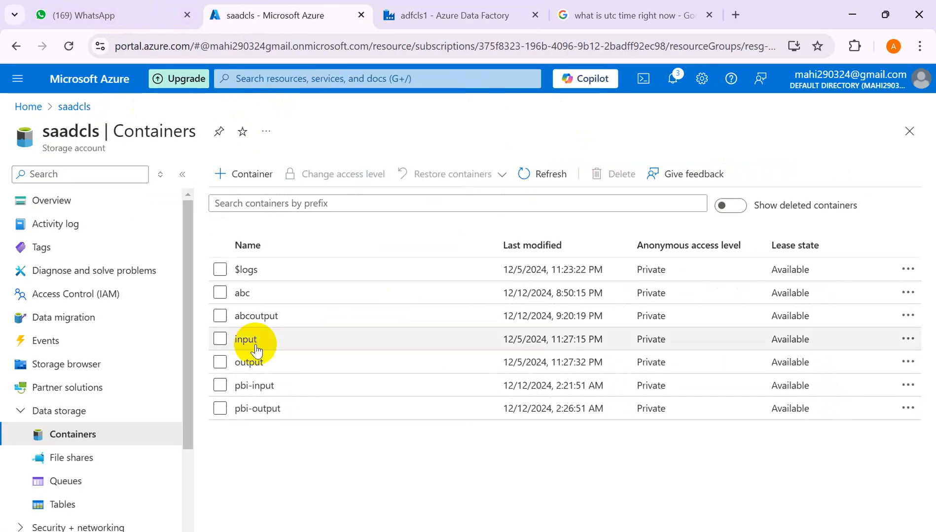
{"action": "left_click", "coordinate": [263, 386]}
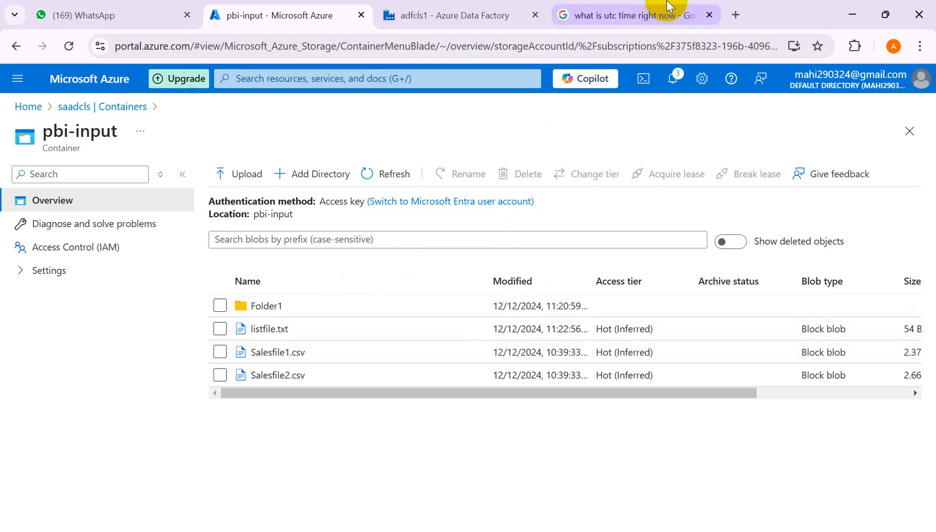
Back in Azure Data Factory, close the Google UTC time page and change the dataset name to ds_pbi_input
{"action": "left_click", "coordinate": [479, 12]}
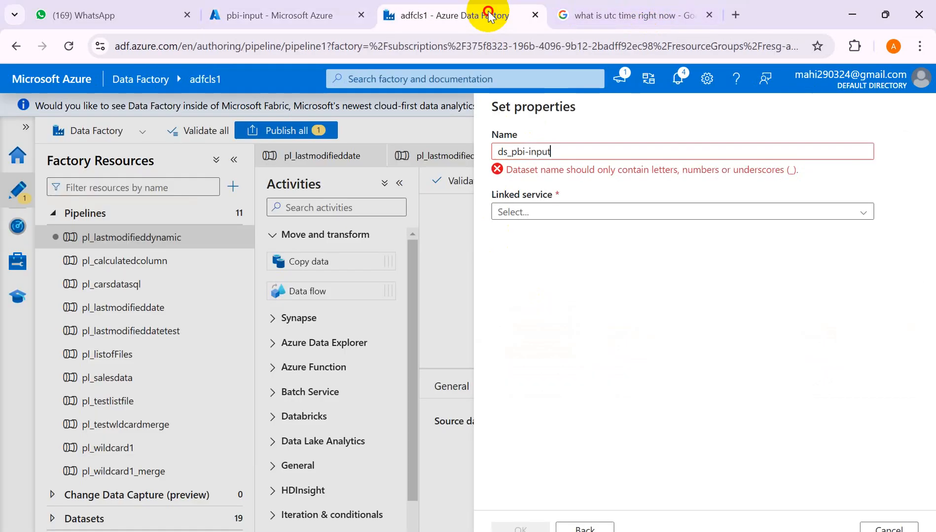
{"action": "left_click", "coordinate": [709, 15]}
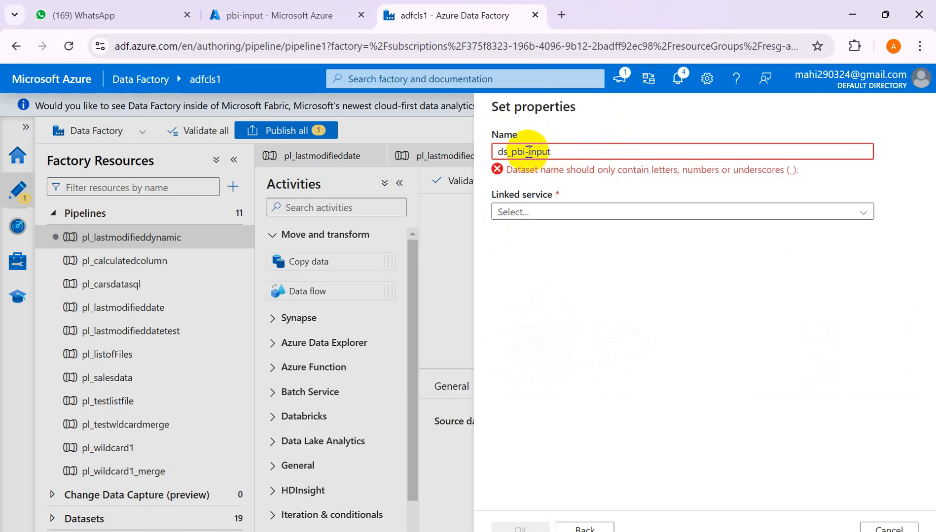
{"action": "key", "text": "BackSpace"}
{"action": "type", "text": "_"}
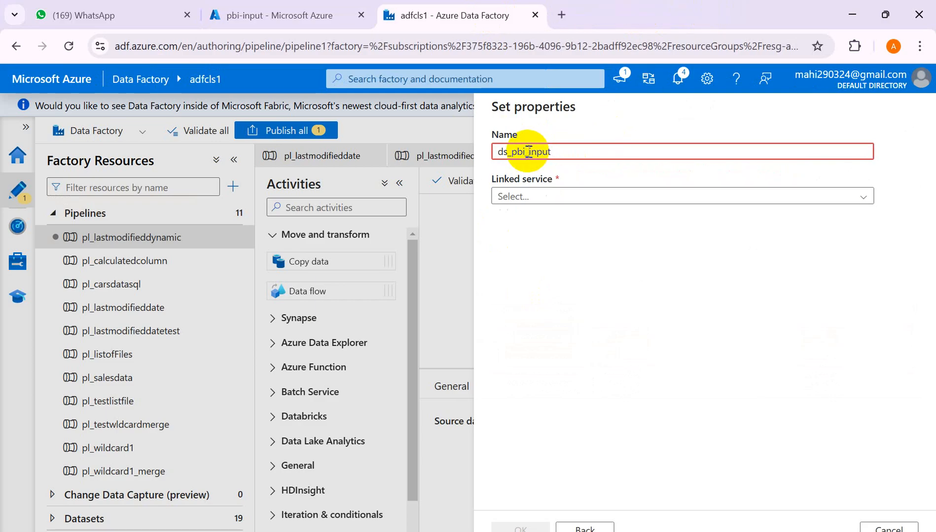
Assign the ls_adlsgen2 linked service to the dataset and extend its name to ds_pbi_input_binary
{"action": "left_click", "coordinate": [541, 196]}
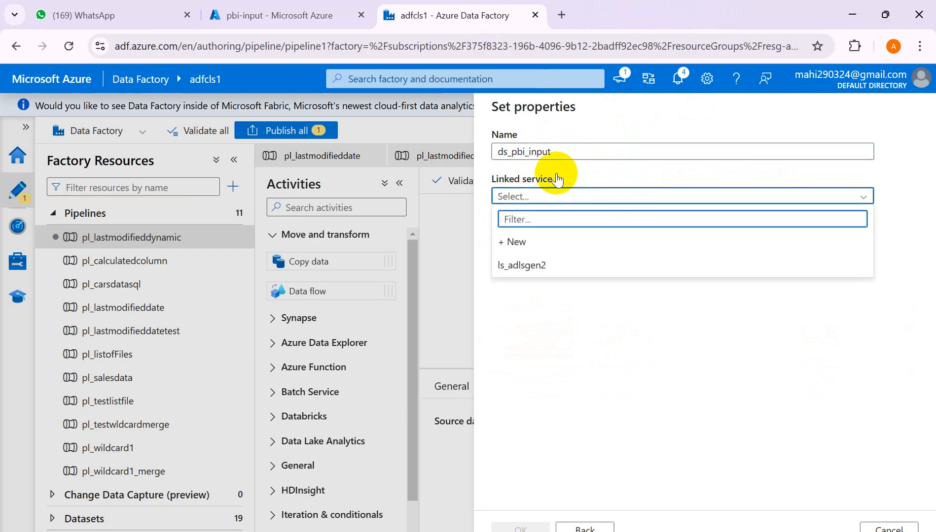
{"action": "left_click", "coordinate": [523, 265]}
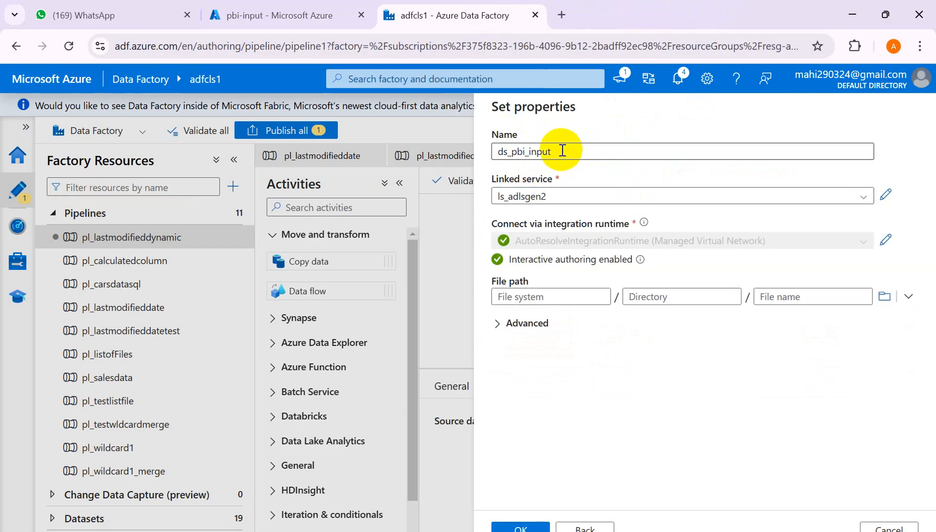
{"action": "left_click", "coordinate": [562, 151]}
{"action": "type", "text": "_binary"}
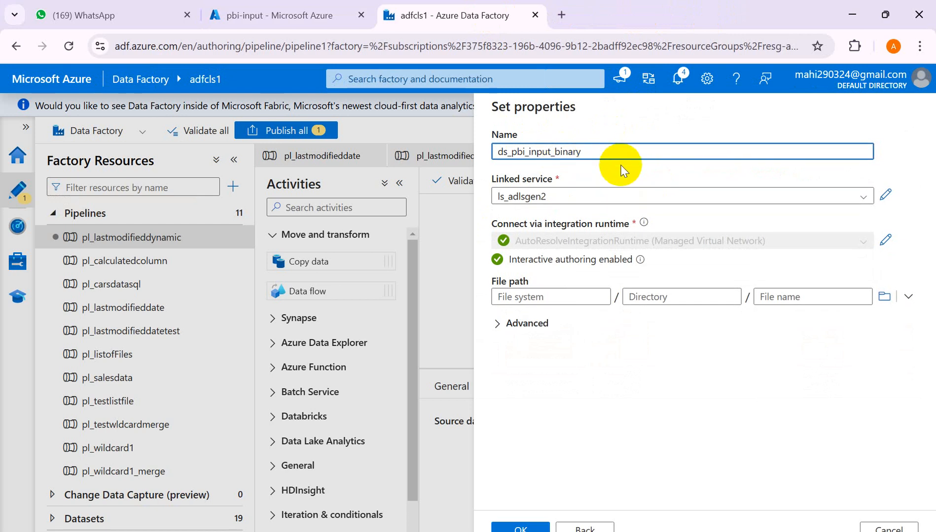
Set the dataset's file path to the pbi-input container and create the dataset
{"action": "left_click", "coordinate": [883, 298]}
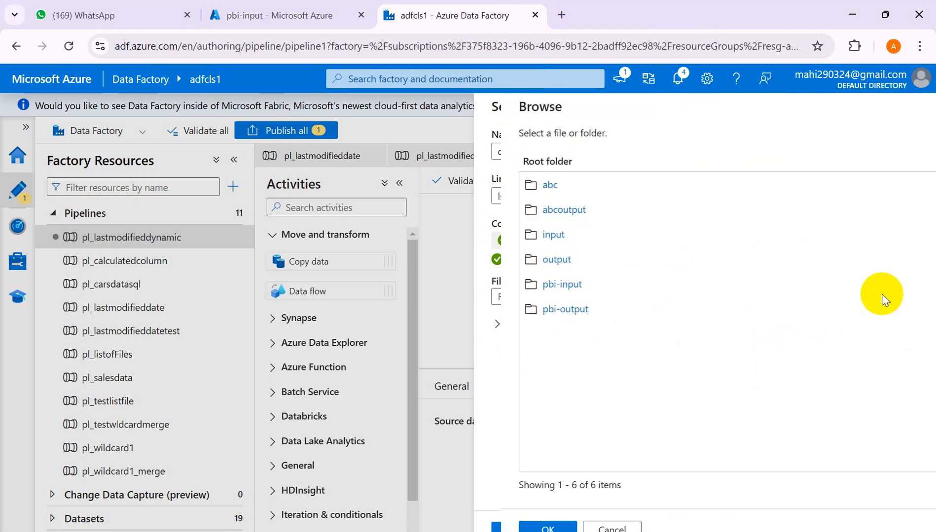
{"action": "left_click", "coordinate": [545, 285]}
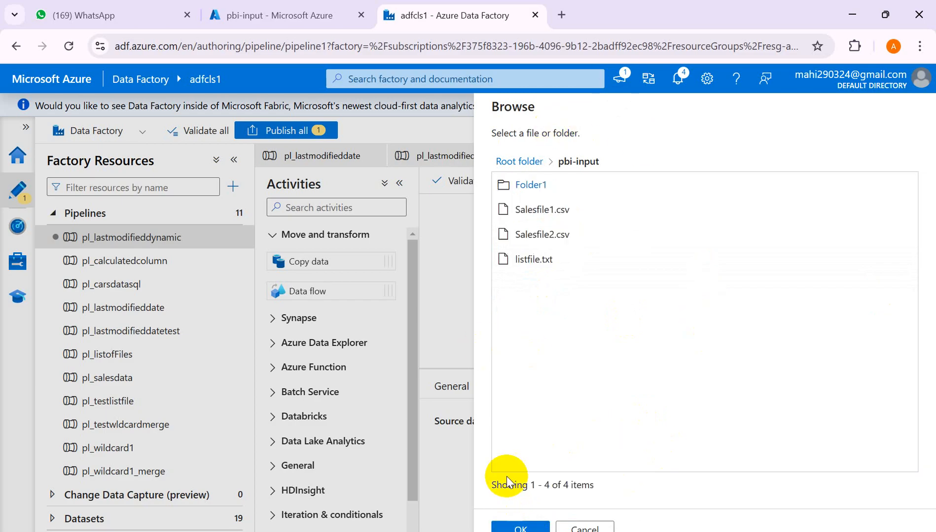
{"action": "left_click", "coordinate": [520, 527]}
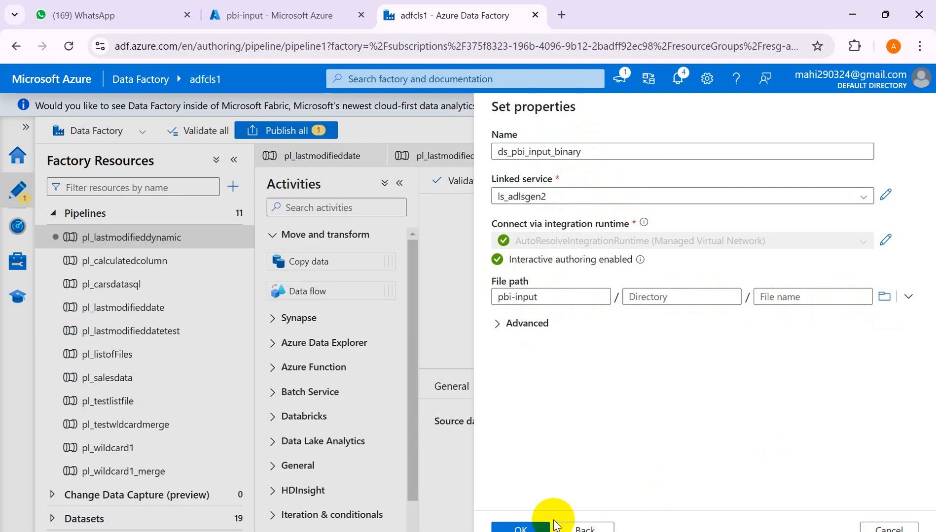
{"action": "left_click", "coordinate": [528, 526]}
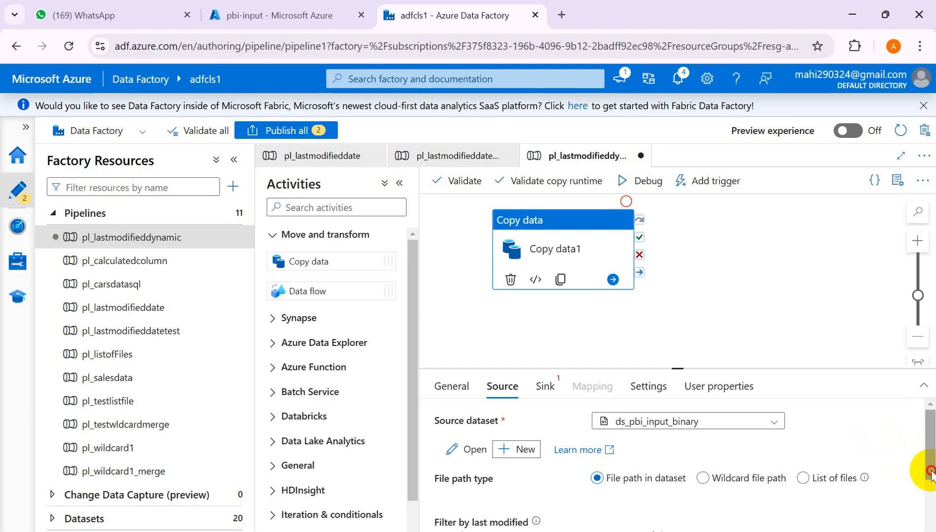
Open the Start time (UTC) picker of the source's Filter by last modified setting
{"action": "left_click_drag", "start_coordinate": [925, 463], "coordinate": [931, 525]}
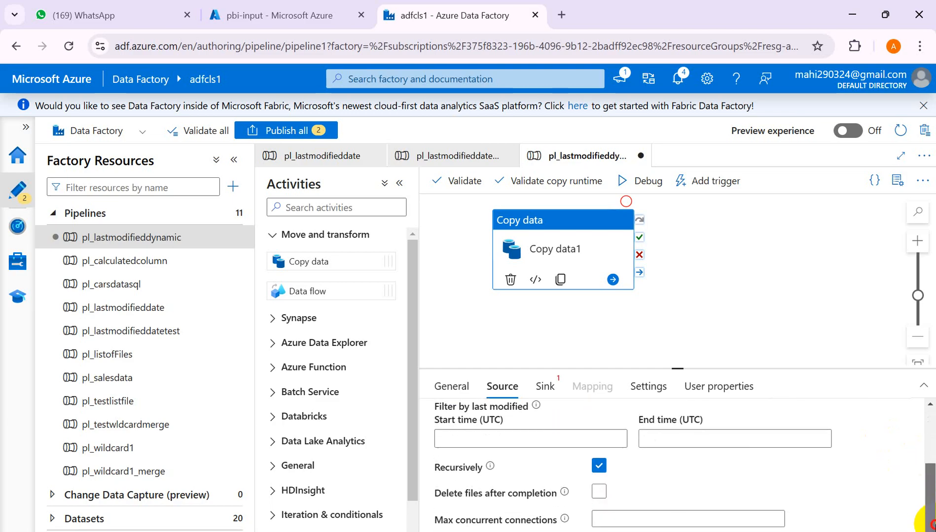
{"action": "left_click", "coordinate": [522, 439]}
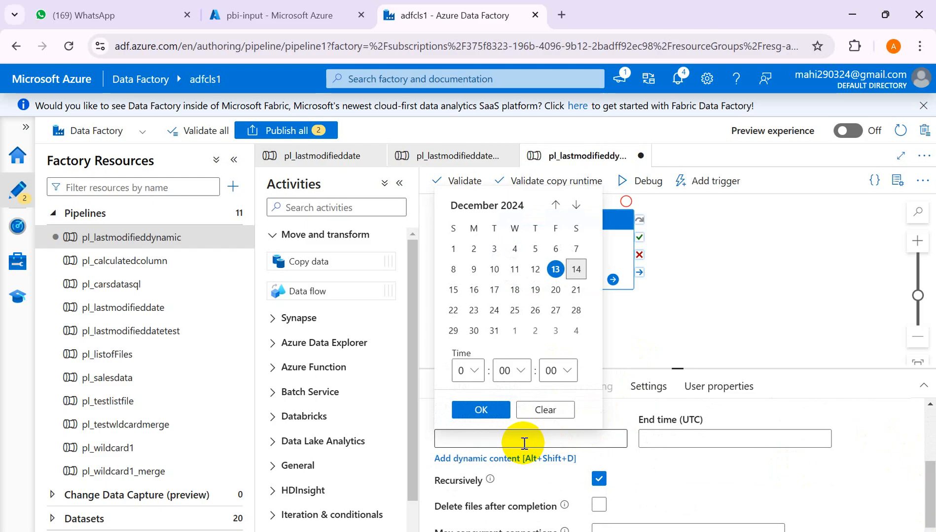
Switch to the Excel workbook Book1 and enter pbi-input in cell C4 of Sheet2
{"action": "mouse_move", "coordinate": [627, 531]}
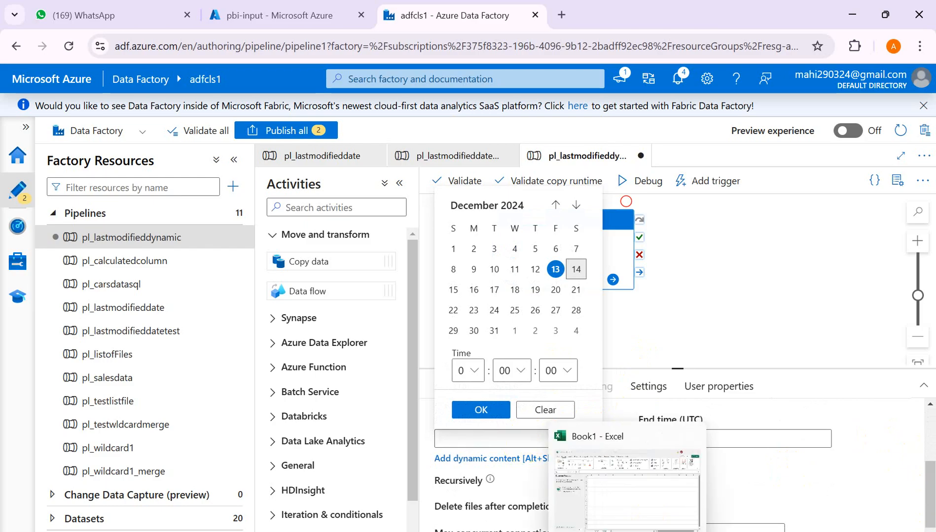
{"action": "left_click", "coordinate": [625, 491]}
{"action": "left_click", "coordinate": [345, 224]}
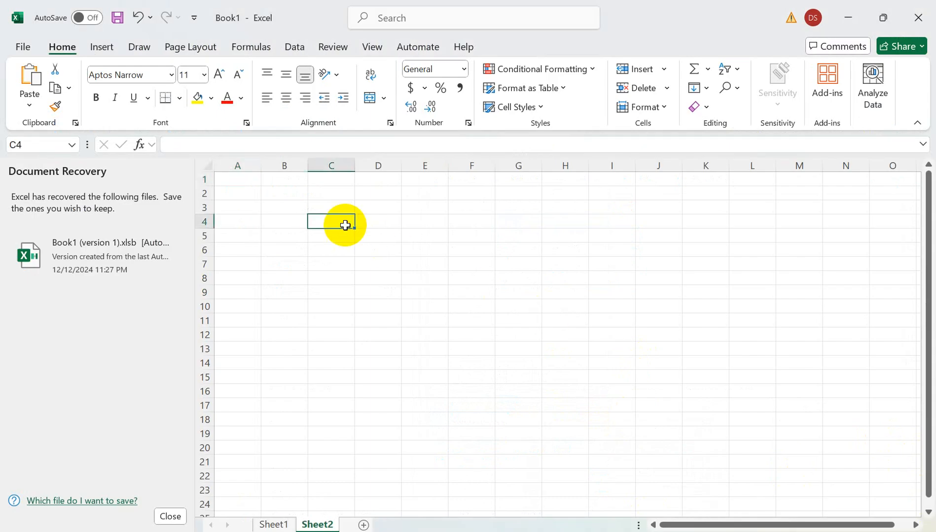
{"action": "type", "text": "pbi-input"}
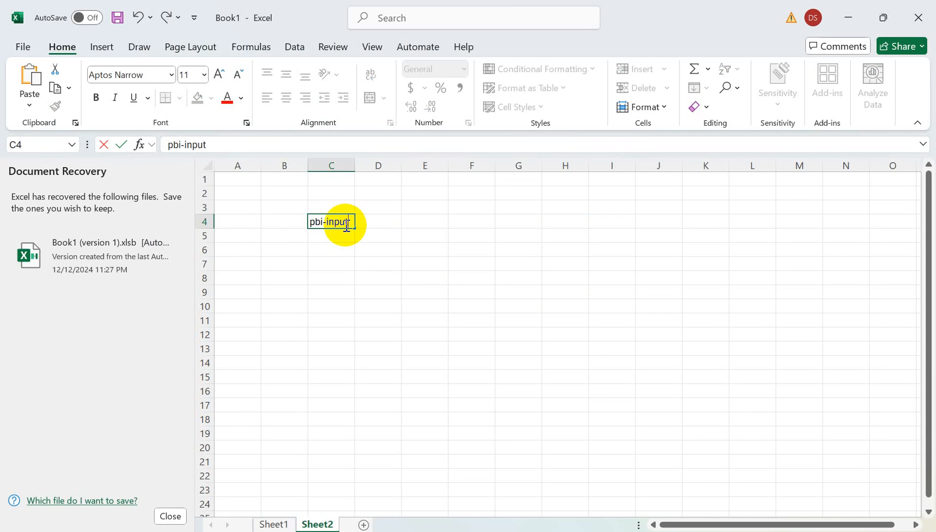
{"action": "key", "text": "Tab"}
Enter the note "edit any one file" in cell E6
{"action": "key", "text": "Tab"}
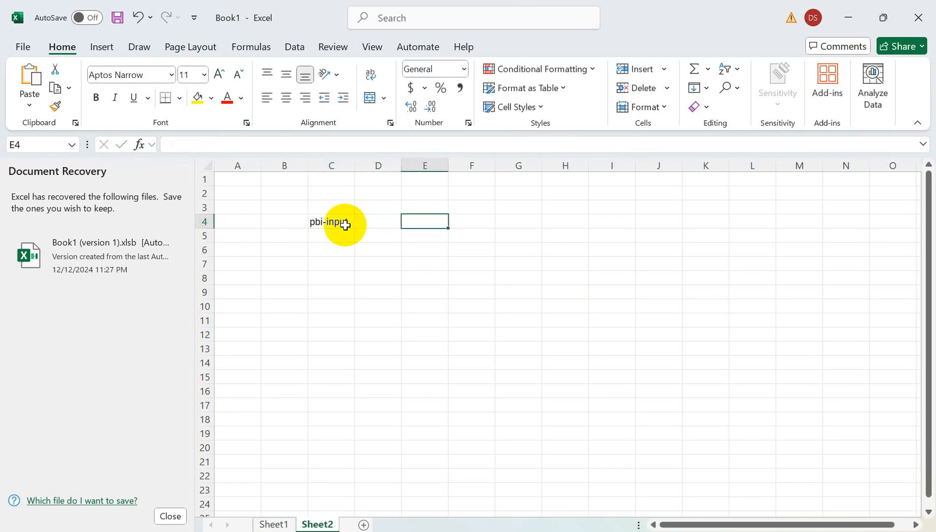
{"action": "key", "text": "Down"}
{"action": "key", "text": "Down"}
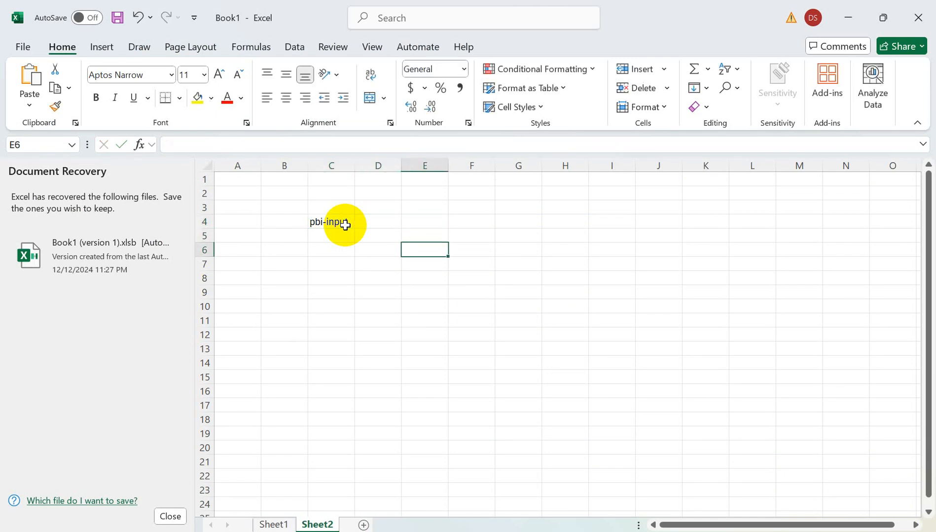
{"action": "type", "text": "edit any one"}
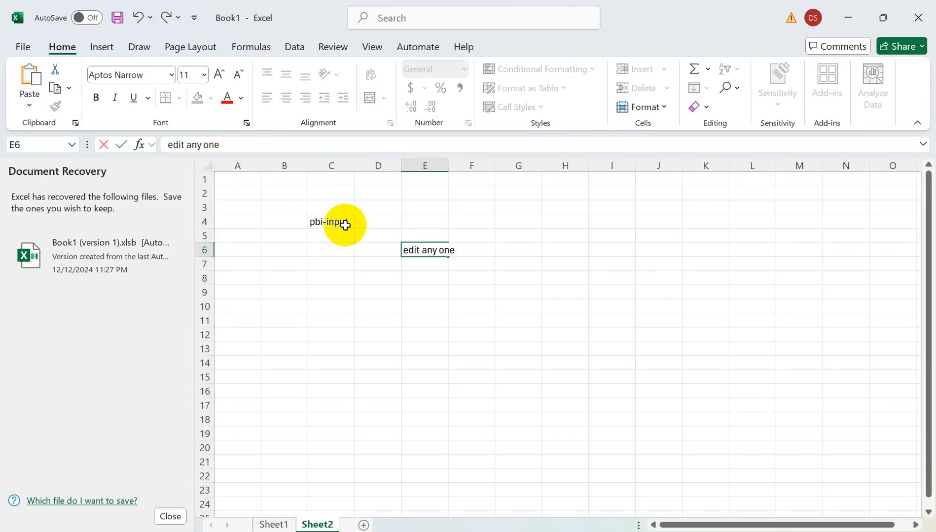
{"action": "key", "text": "Return"}
Enter "last modi" in cell E8 and UTC in cell G8
{"action": "key", "text": "Return"}
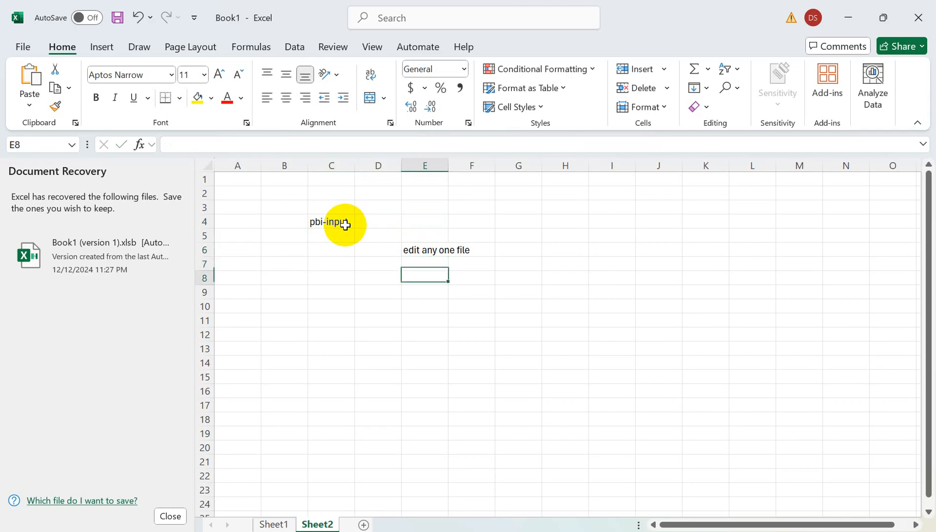
{"action": "type", "text": "last modi"}
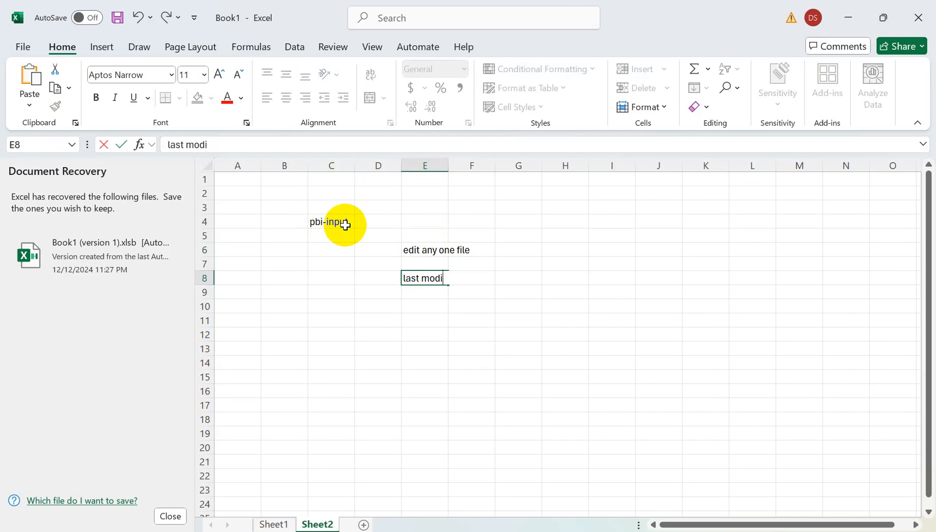
{"action": "key", "text": "Tab"}
{"action": "key", "text": "Tab"}
{"action": "type", "text": "UTC"}
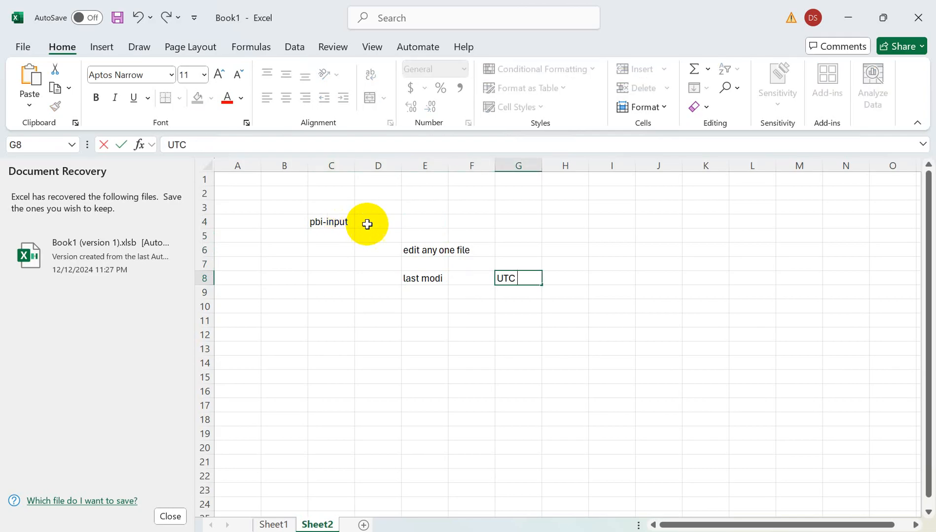
Switch back to the browser and open Salesfile1.csv from the pbi-input container for editing in the Azure portal
{"action": "key", "text": "alt+Tab"}
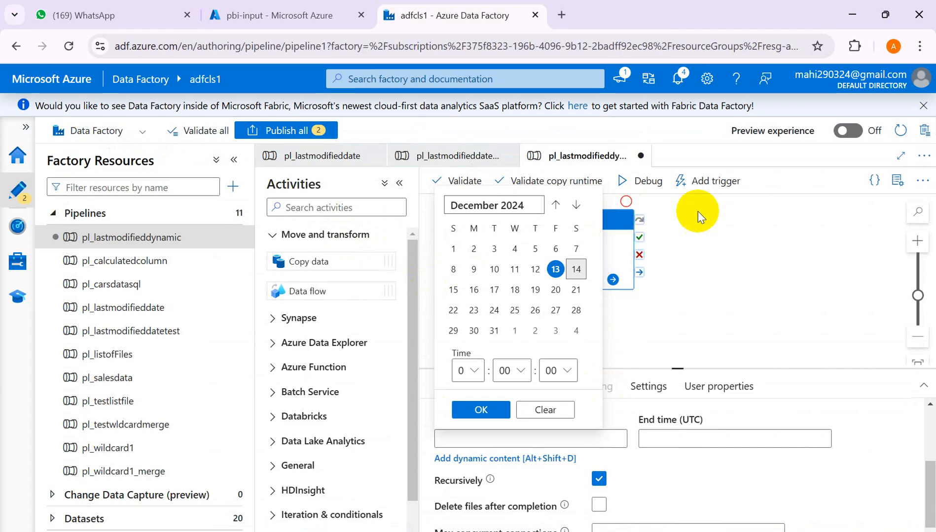
{"action": "left_click", "coordinate": [760, 233]}
{"action": "left_click", "coordinate": [288, 17]}
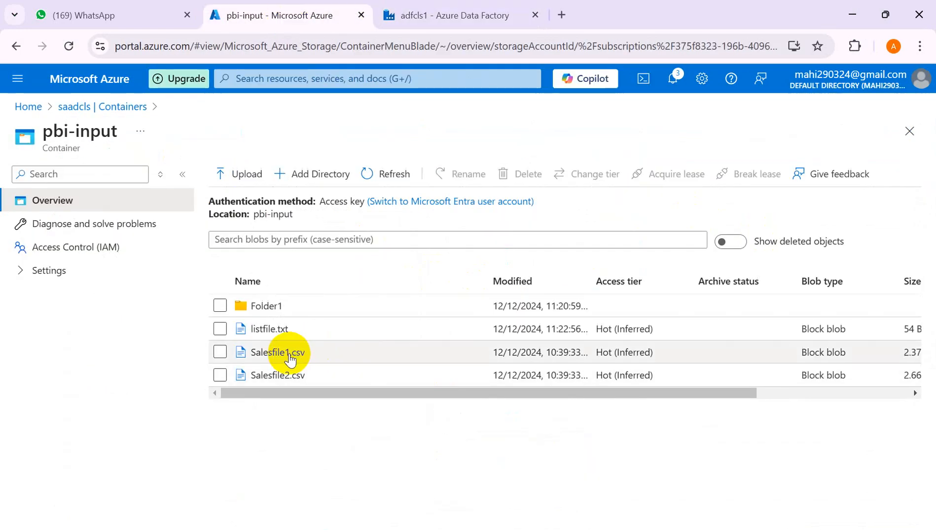
{"action": "left_click", "coordinate": [289, 356]}
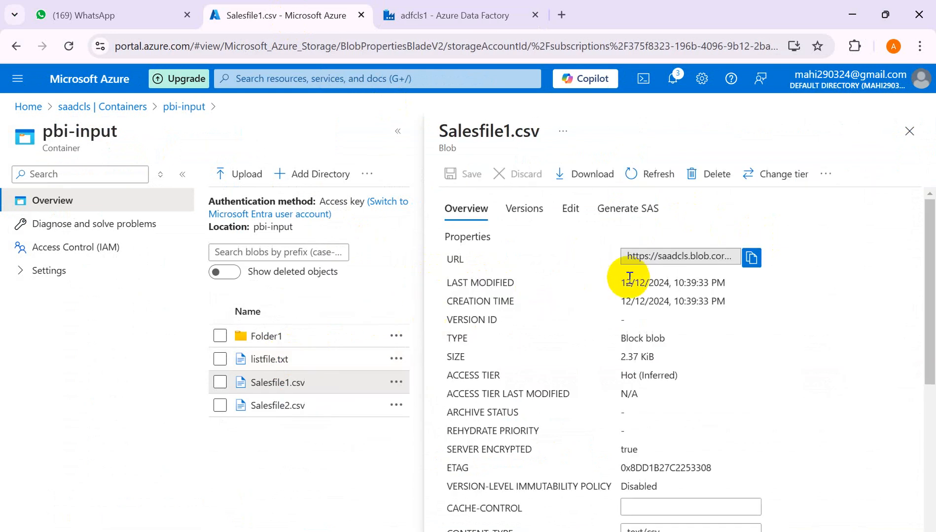
{"action": "left_click", "coordinate": [570, 212]}
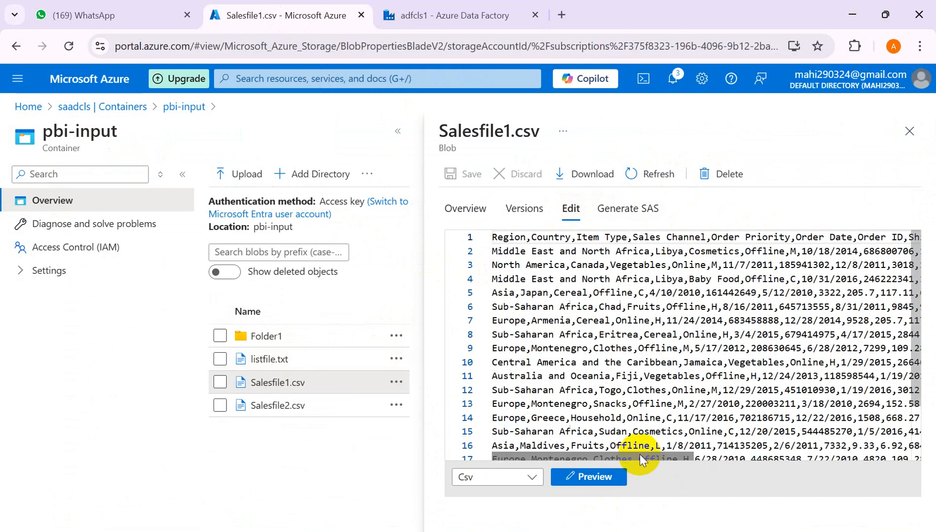
Change the Total Profit value of the first data row to 1000000, save Salesfile1.csv and close the blob
{"action": "left_click_drag", "start_coordinate": [637, 454], "coordinate": [925, 444]}
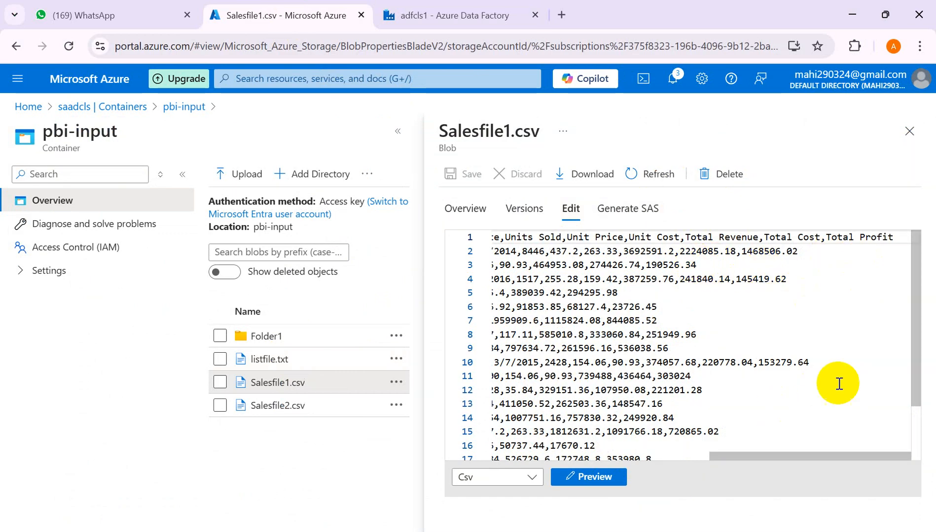
{"action": "left_click_drag", "start_coordinate": [773, 456], "coordinate": [844, 438]}
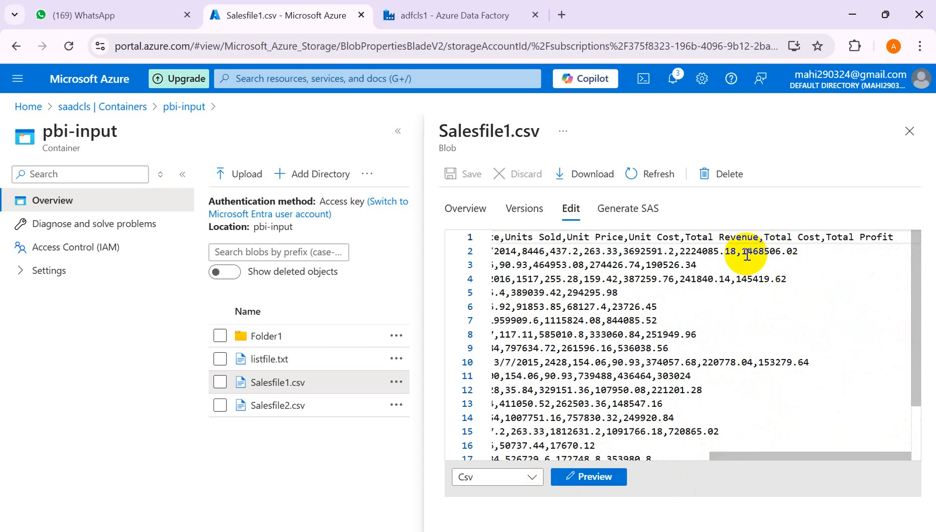
{"action": "left_click_drag", "start_coordinate": [745, 252], "coordinate": [803, 251]}
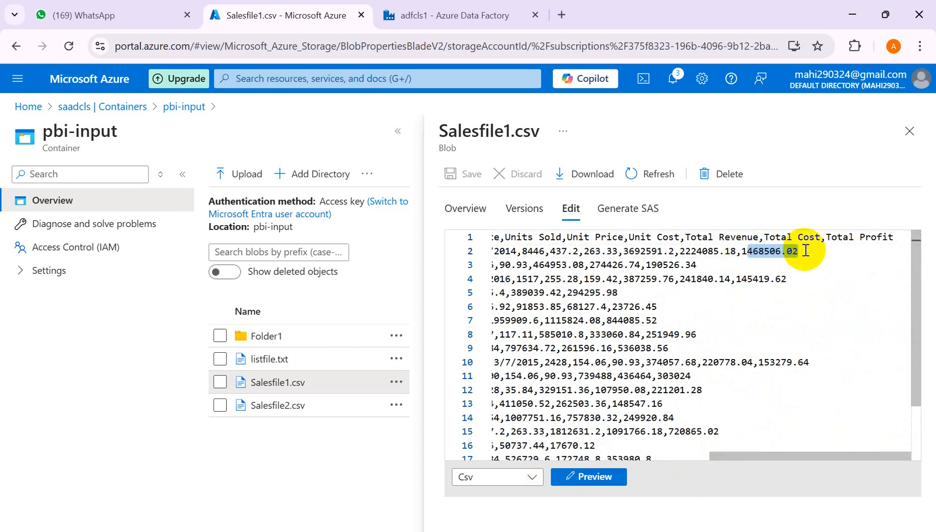
{"action": "key", "text": "BackSpace"}
{"action": "type", "text": "1000000"}
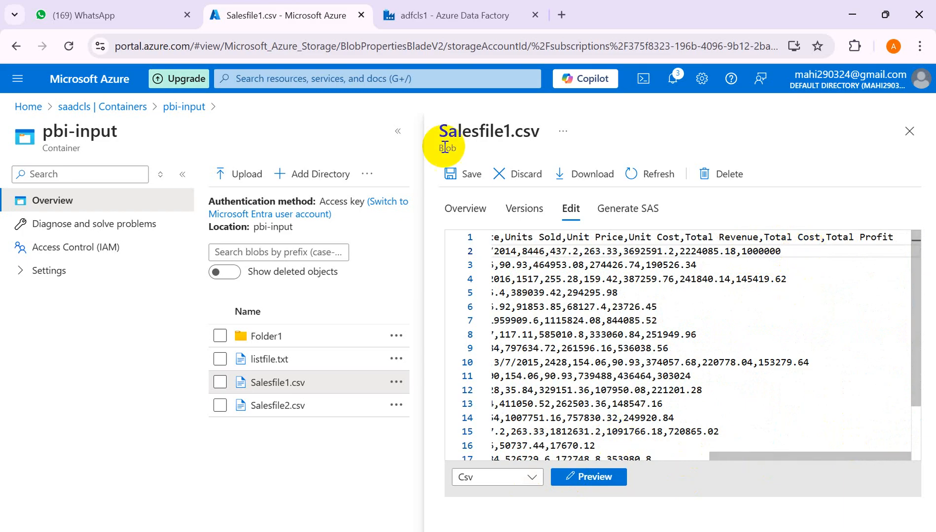
{"action": "left_click", "coordinate": [465, 178]}
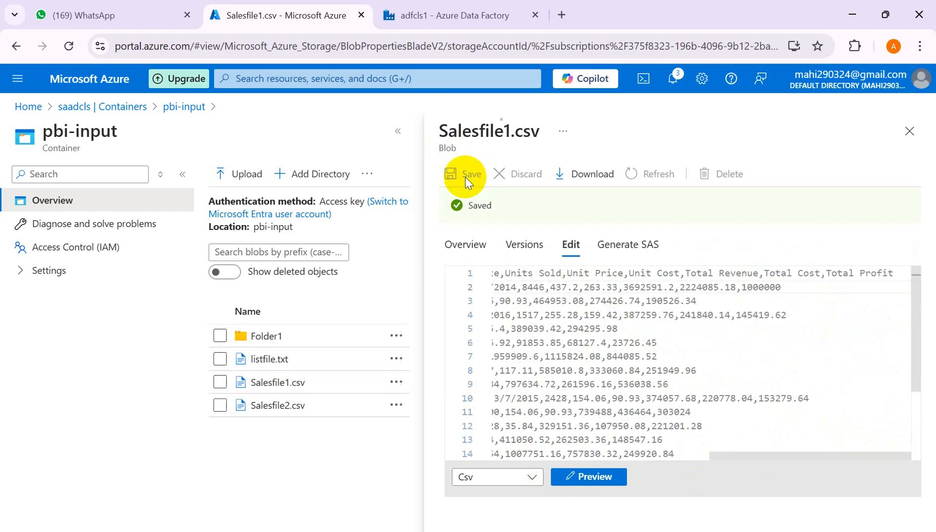
{"action": "left_click", "coordinate": [910, 132]}
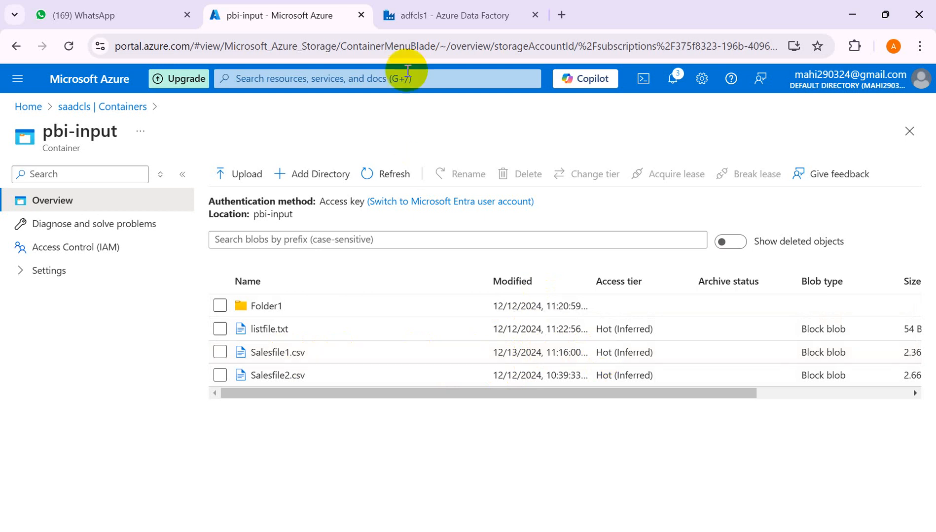
Return to Azure Data Factory and open the dynamic content builder for the Start time (UTC) of Copy data1's source
{"action": "left_click", "coordinate": [421, 13]}
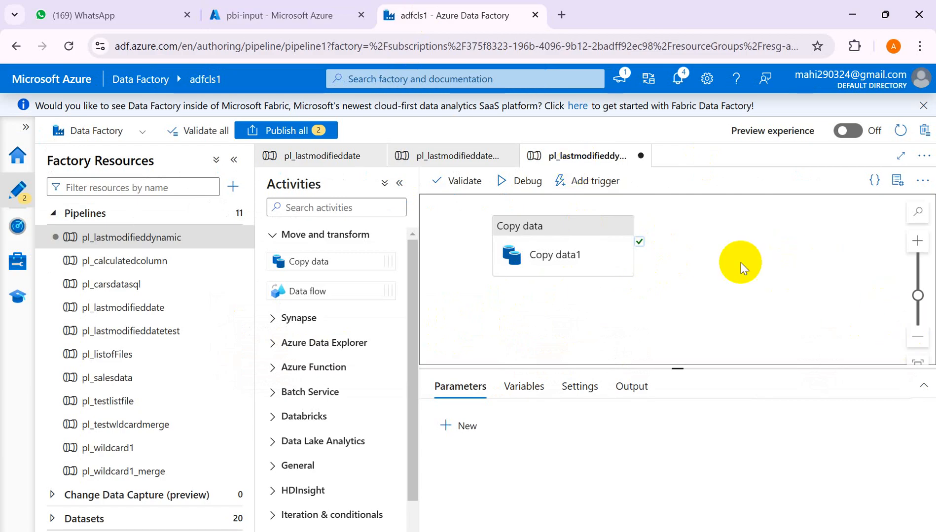
{"action": "left_click", "coordinate": [558, 256]}
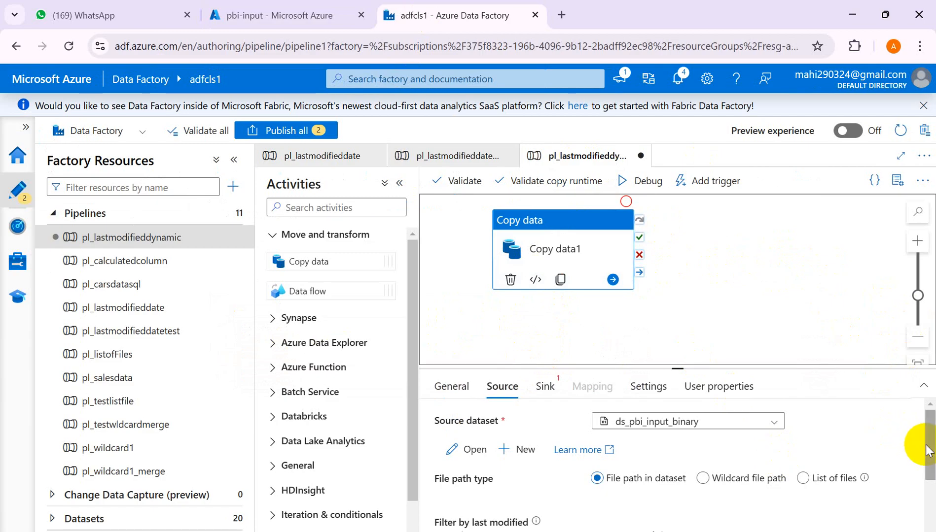
{"action": "left_click_drag", "start_coordinate": [930, 456], "coordinate": [930, 510]}
{"action": "left_click", "coordinate": [553, 441]}
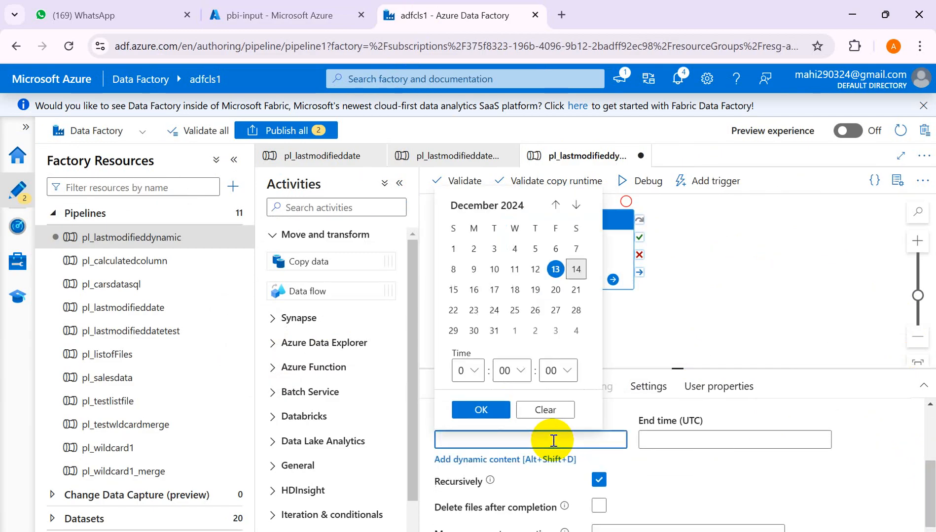
{"action": "left_click", "coordinate": [501, 459]}
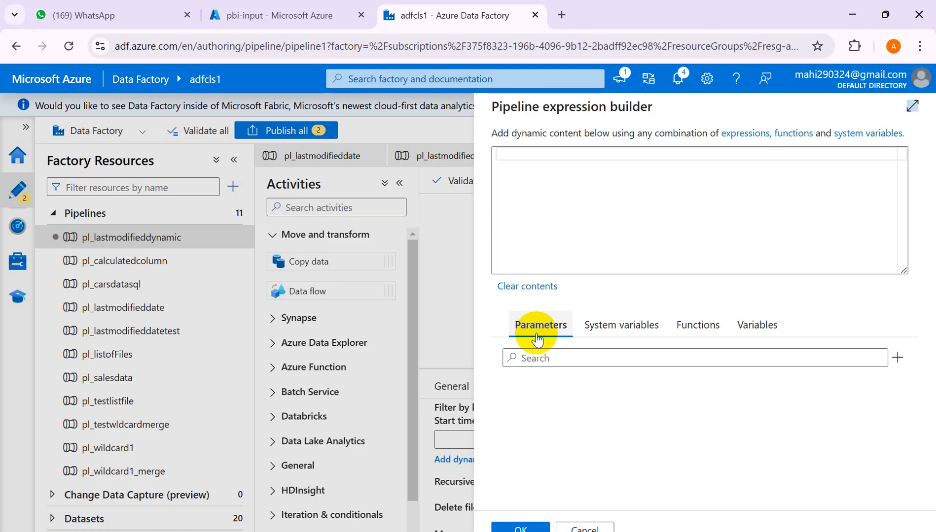
Review the expression builder's Functions, Parameters, System variables and Variables categories
{"action": "left_click", "coordinate": [710, 326]}
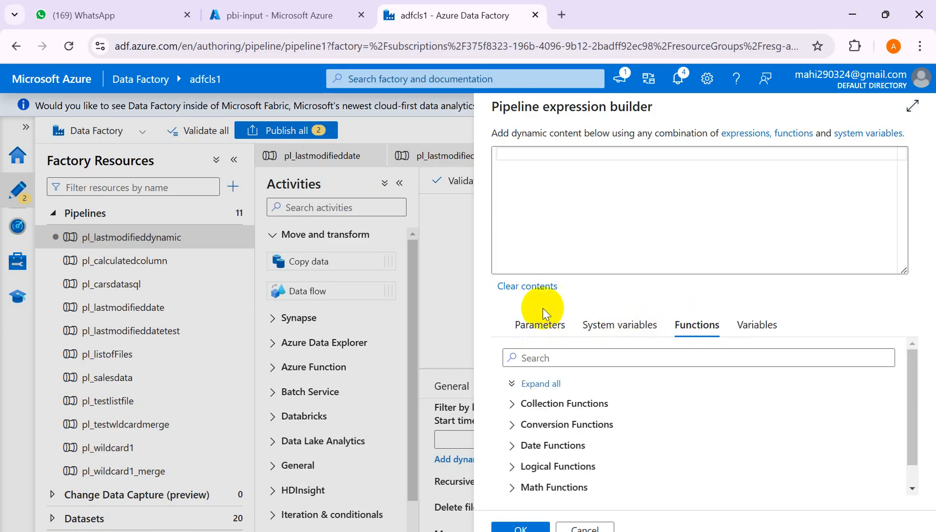
{"action": "left_click", "coordinate": [540, 326]}
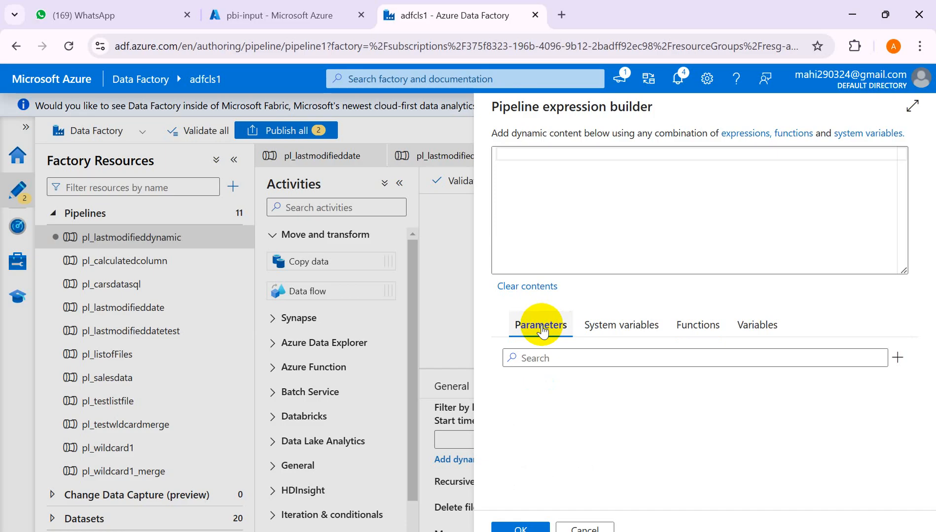
{"action": "left_click", "coordinate": [621, 334]}
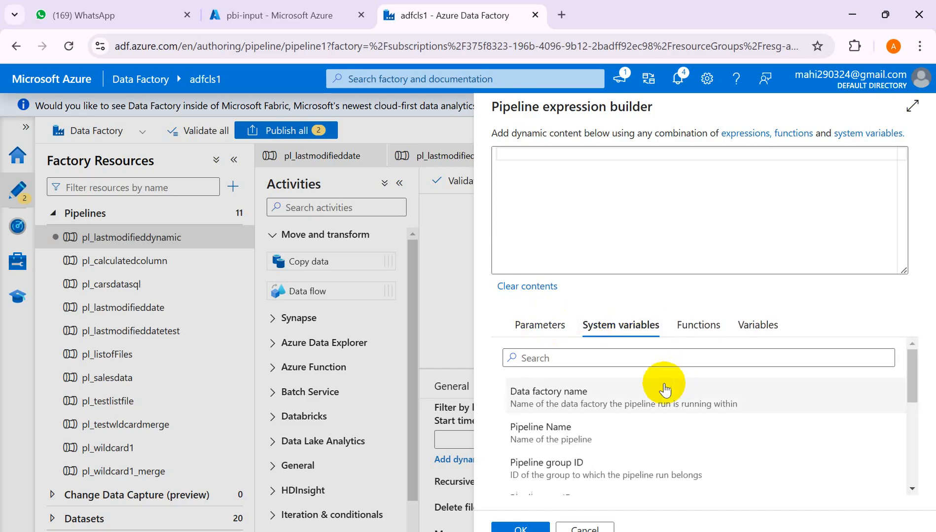
{"action": "left_click", "coordinate": [705, 335]}
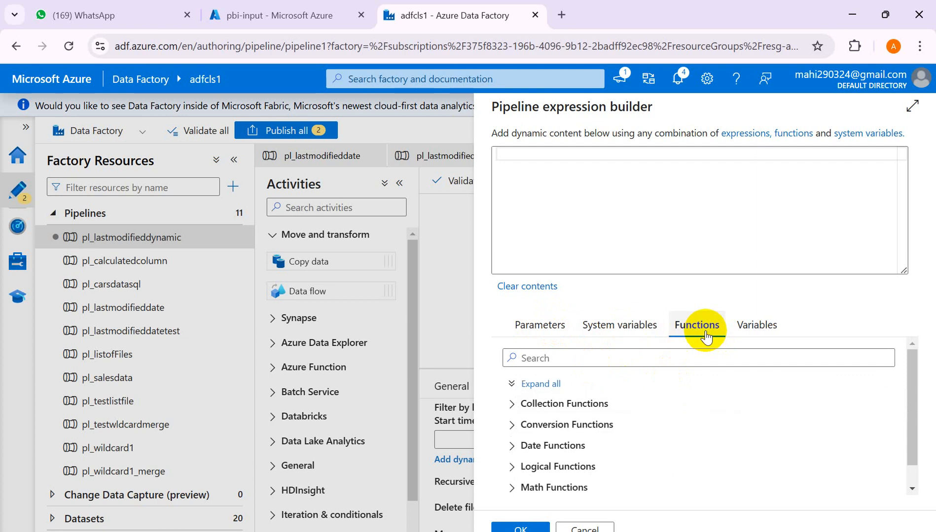
{"action": "left_click", "coordinate": [774, 340]}
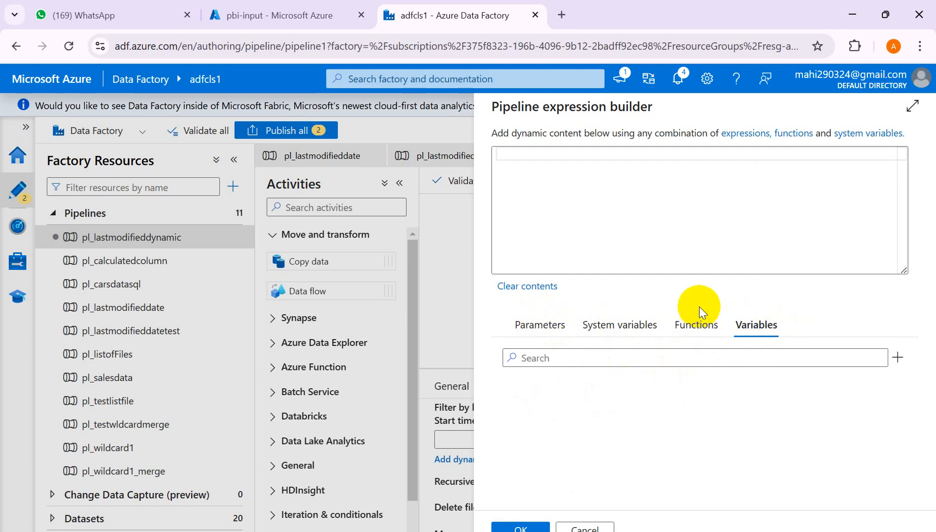
Insert the date function utcNow into the Start time expression
{"action": "left_click", "coordinate": [690, 327]}
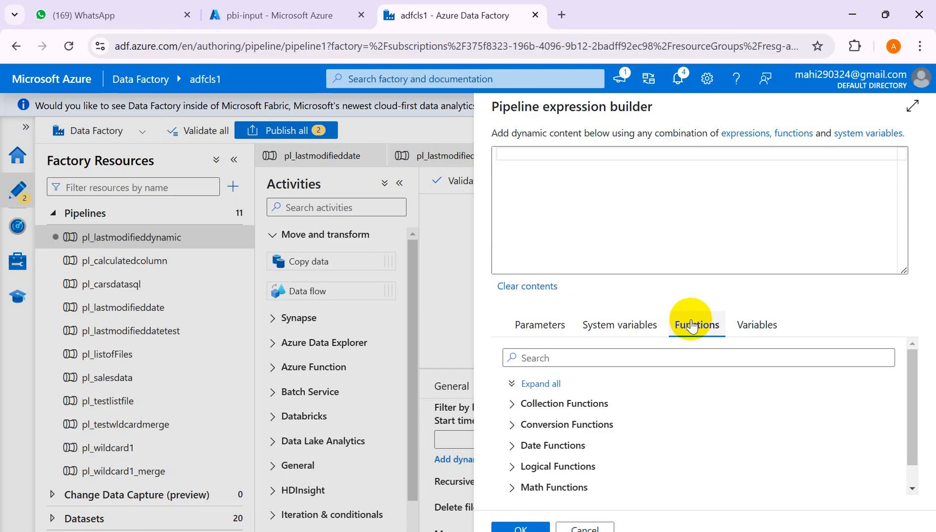
{"action": "left_click", "coordinate": [518, 447]}
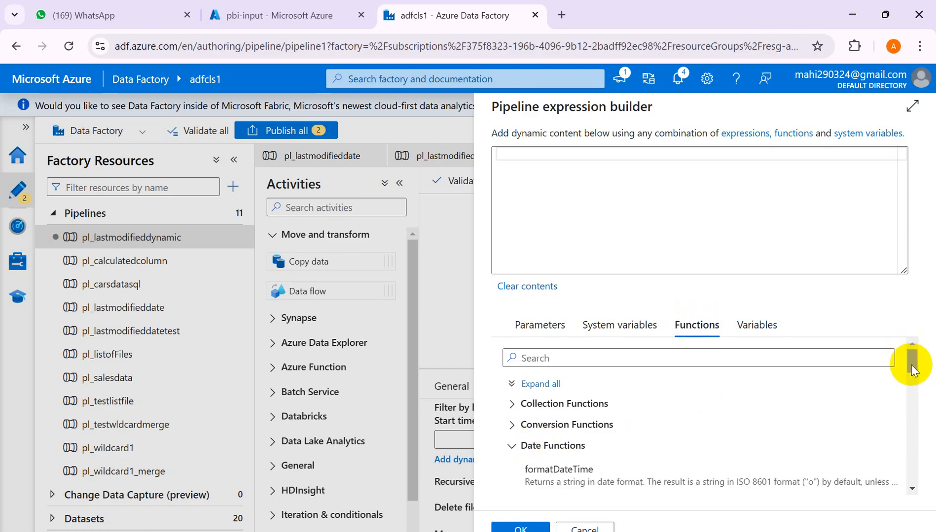
{"action": "left_click_drag", "start_coordinate": [911, 364], "coordinate": [911, 383]}
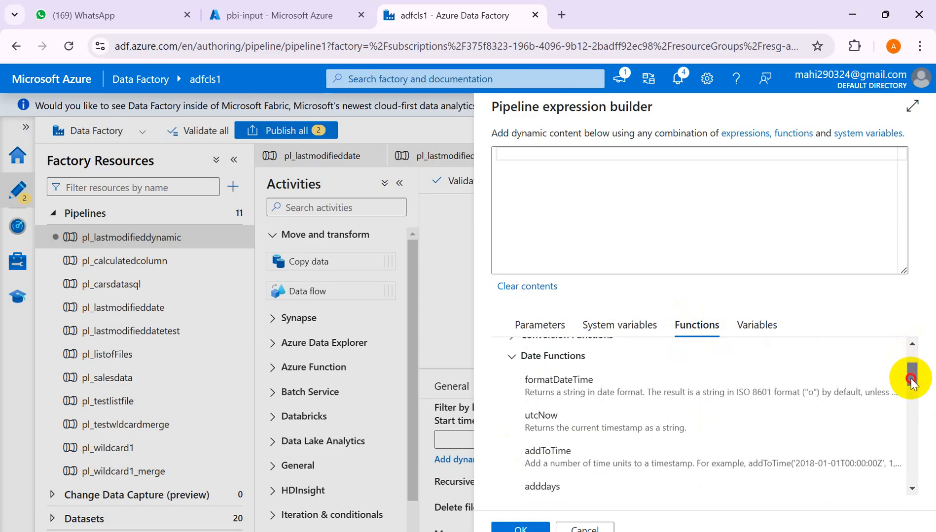
{"action": "left_click", "coordinate": [565, 433]}
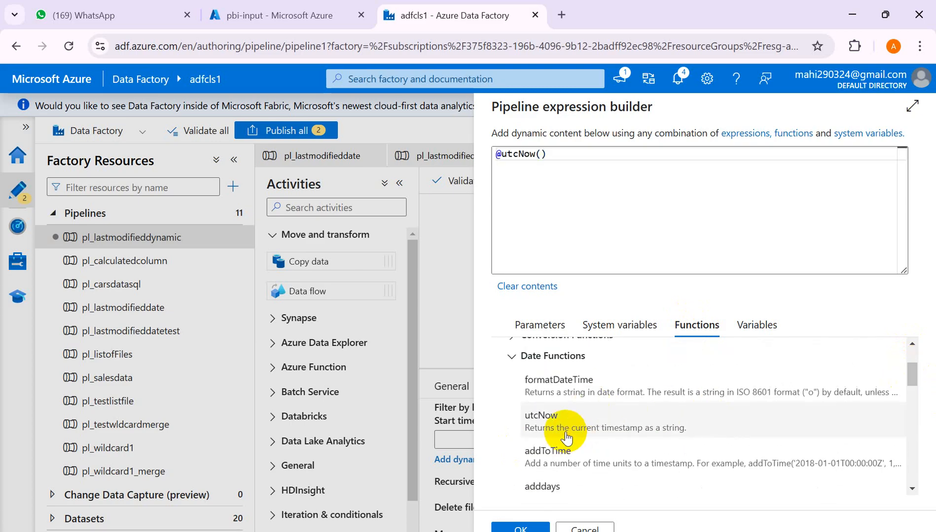
{"action": "left_click", "coordinate": [583, 161]}
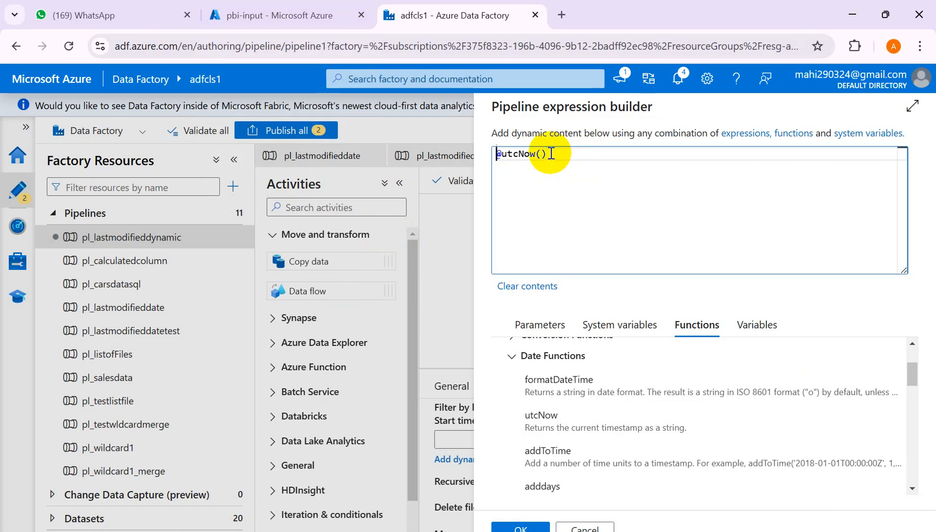
{"action": "left_click", "coordinate": [911, 488]}
{"action": "left_click", "coordinate": [911, 488]}
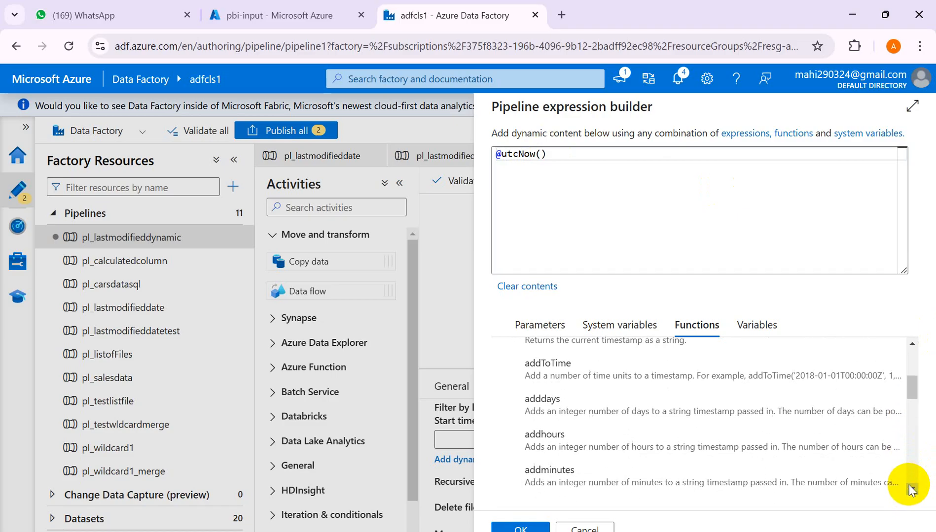
{"action": "left_click", "coordinate": [585, 441]}
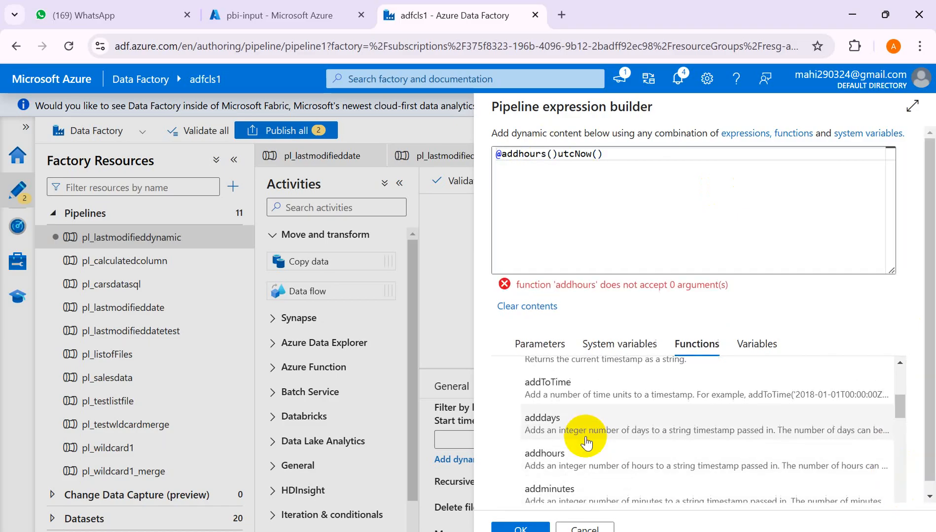
{"action": "left_click", "coordinate": [557, 153]}
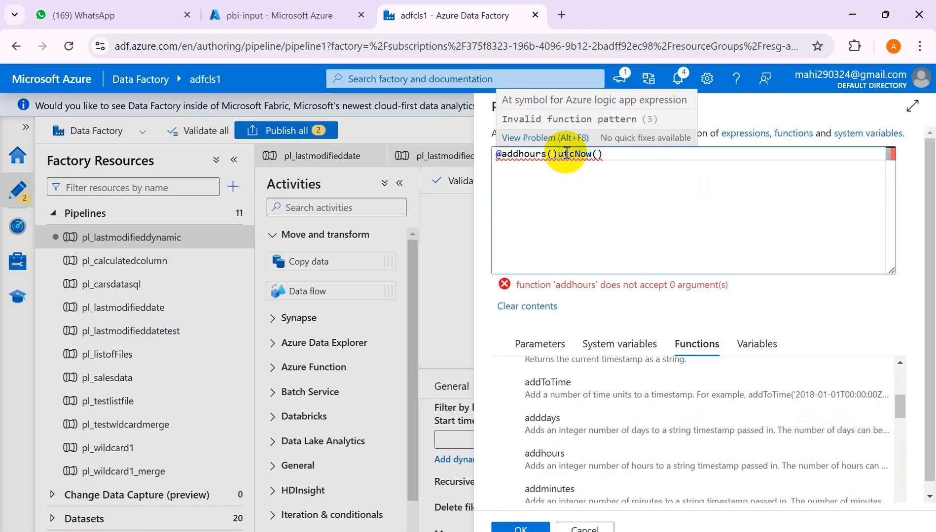
{"action": "key", "text": "BackSpace"}
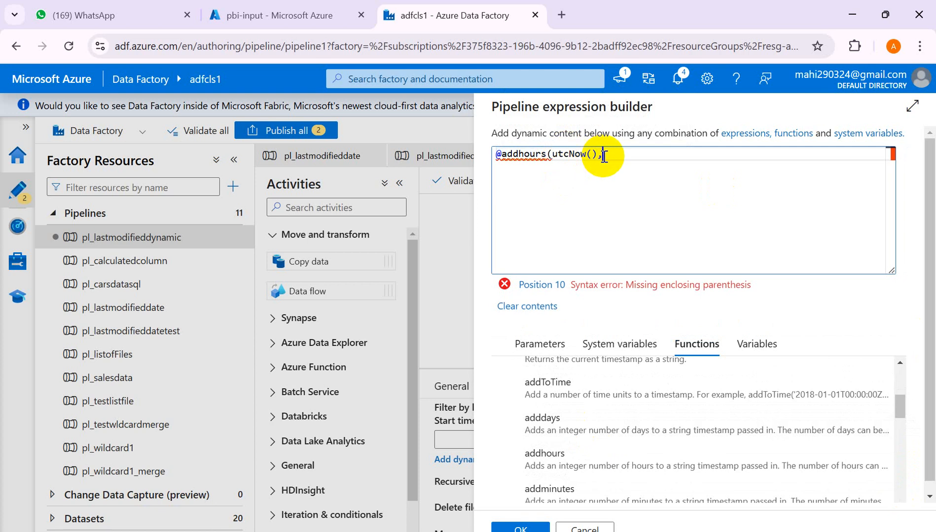
{"action": "type", "text": "1"}
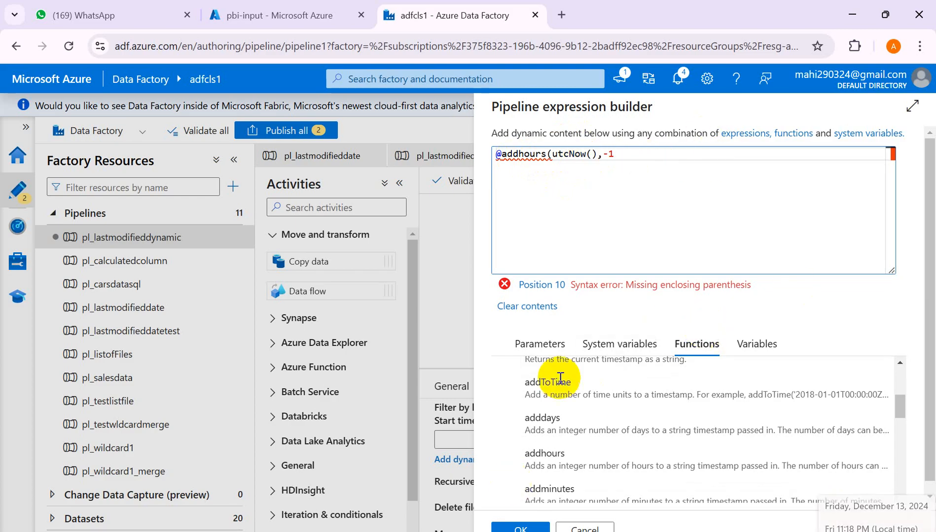
{"action": "type", "text": ")"}
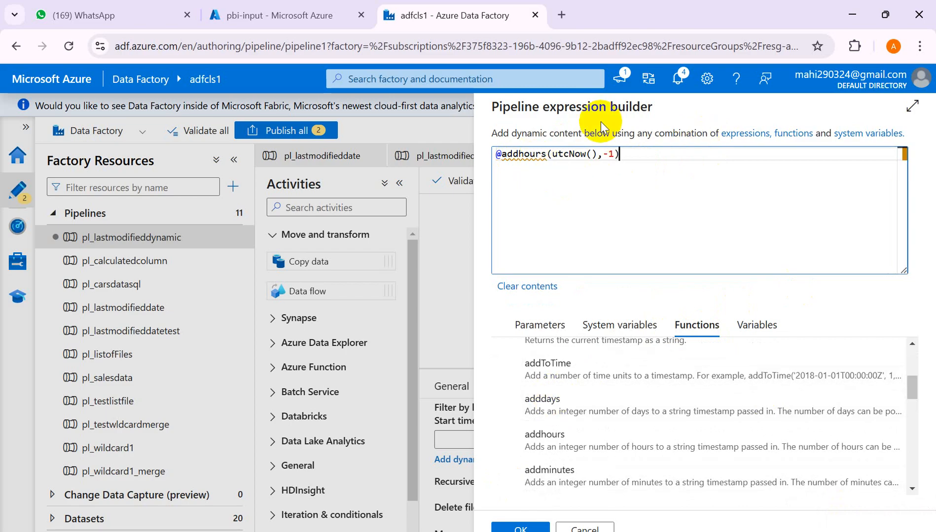
Apply the suggested quick fix that renames addhours to addHours in the expression
{"action": "left_click", "coordinate": [543, 154]}
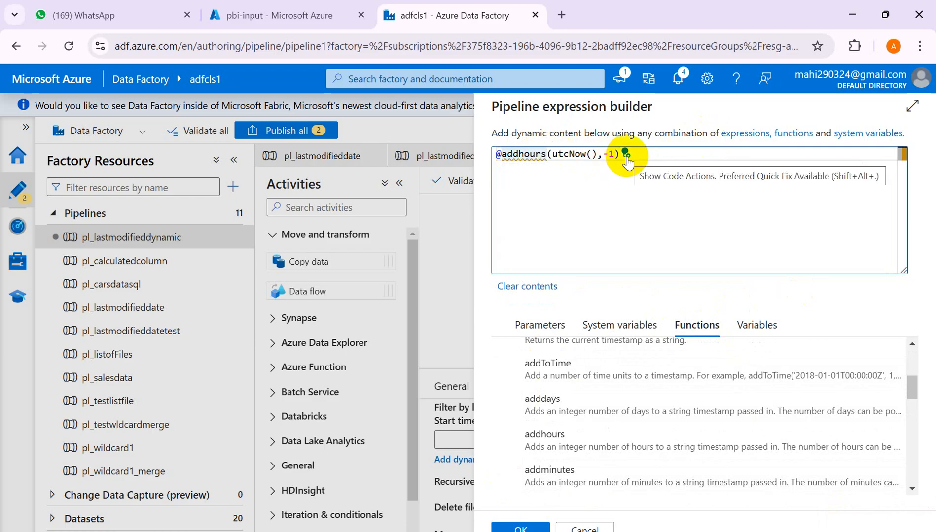
{"action": "left_click", "coordinate": [625, 156]}
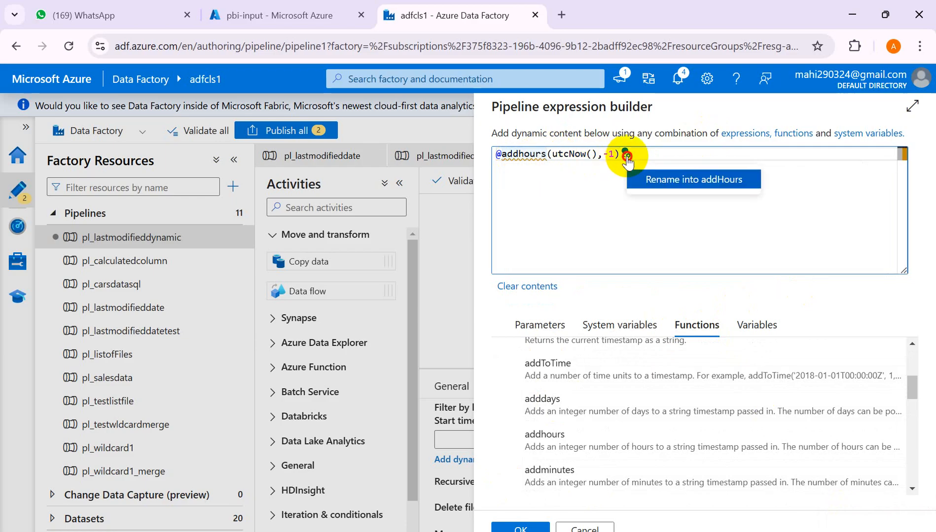
{"action": "left_click", "coordinate": [653, 183]}
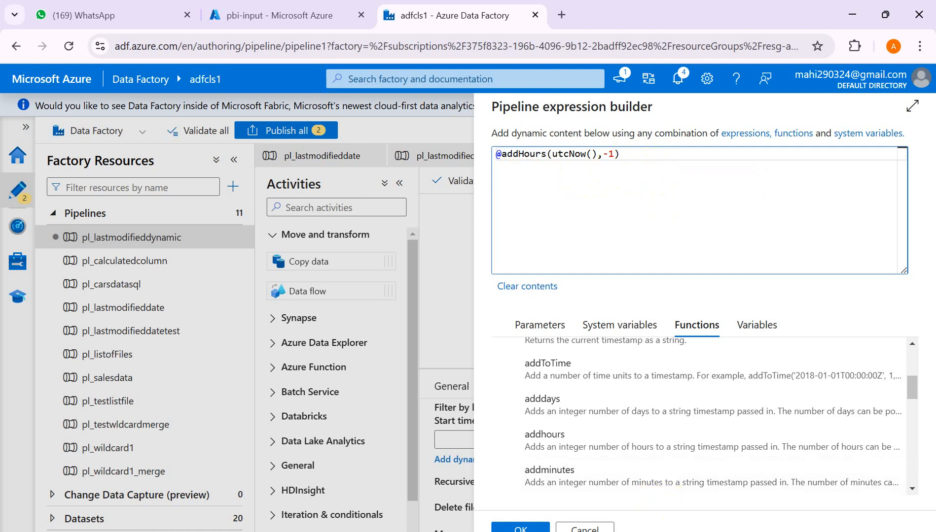
Switch to the Excel notes in Sheet2 and enter "utc now" in F11 and "current data & time in UK" in H11
{"action": "left_click", "coordinate": [627, 531]}
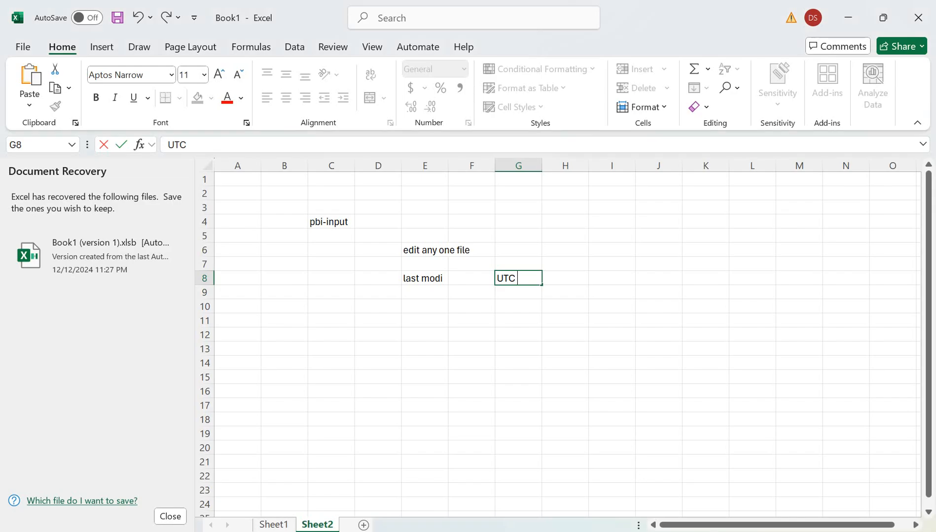
{"action": "left_click", "coordinate": [460, 322]}
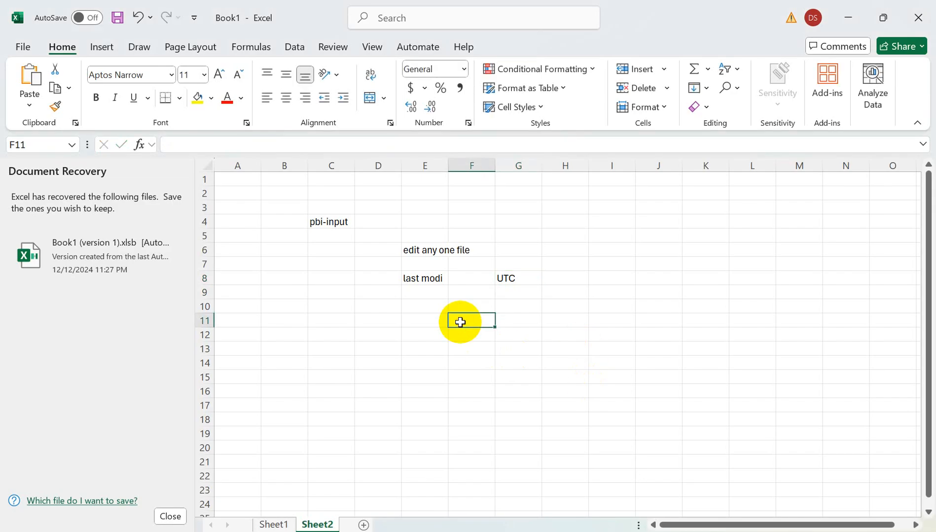
{"action": "type", "text": "utc"}
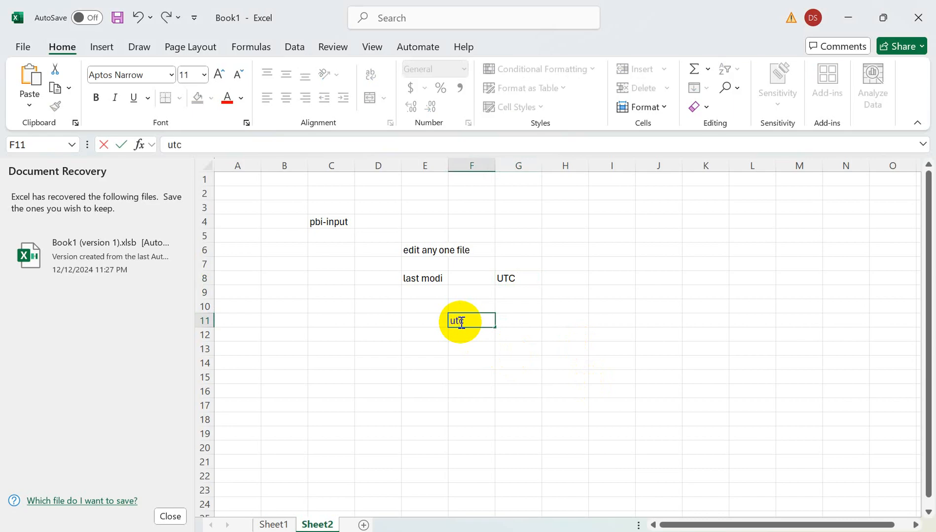
{"action": "type", "text": " now"}
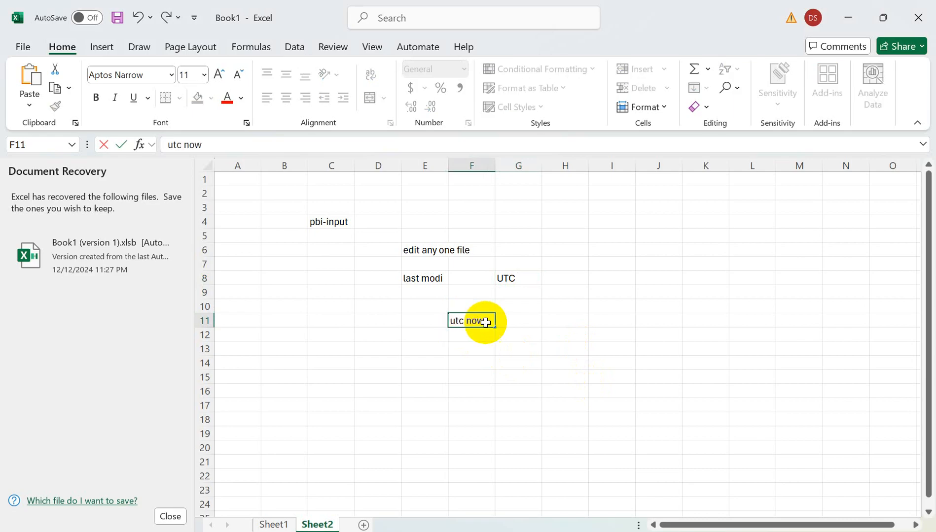
{"action": "left_click", "coordinate": [571, 319]}
{"action": "type", "text": "c"}
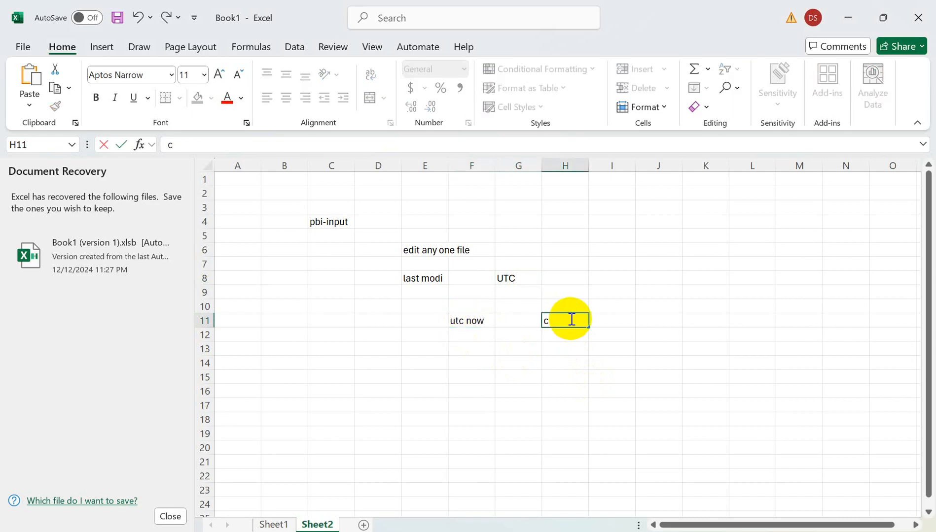
{"action": "type", "text": "urrent data & time"}
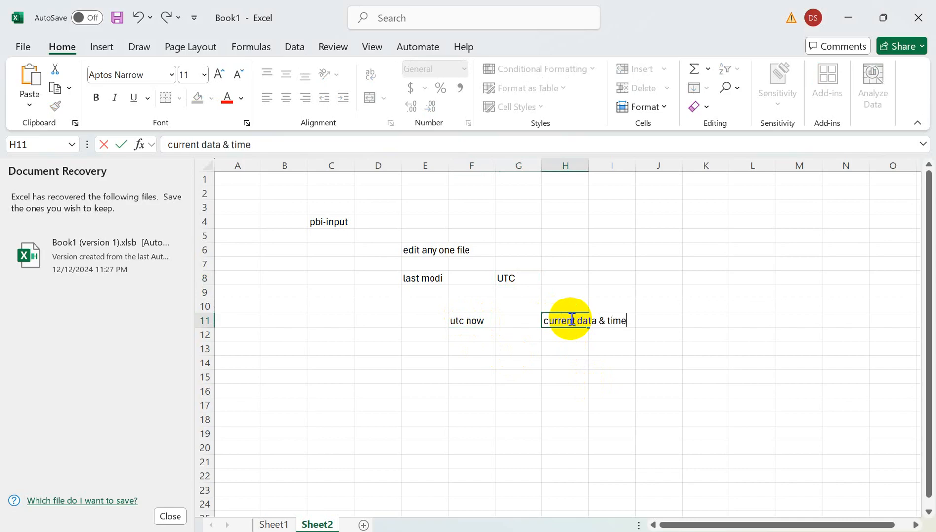
{"action": "type", "text": " in UK"}
Enter the date 14-Dec-24 in K11 and the time "4:19 AM UTC" in M11
{"action": "key", "text": "Tab"}
{"action": "key", "text": "Tab"}
{"action": "key", "text": "Tab"}
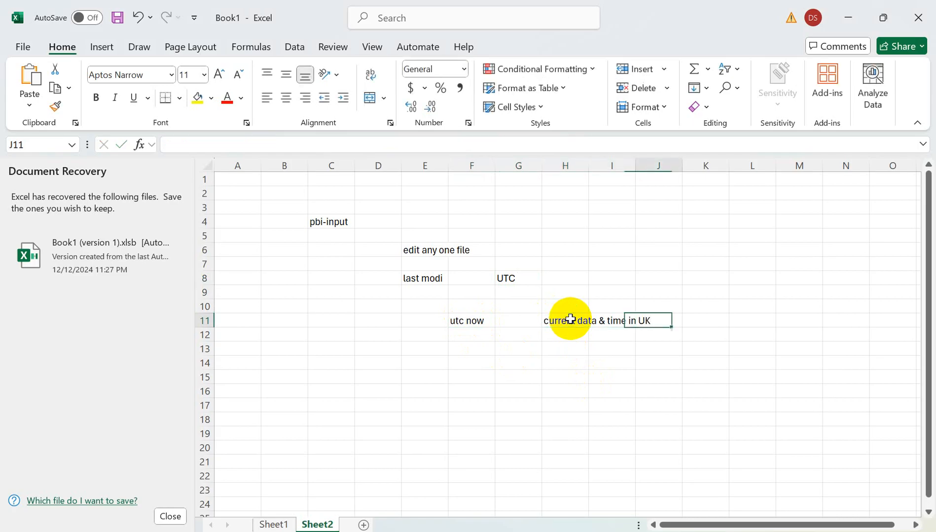
{"action": "type", "text": "14"}
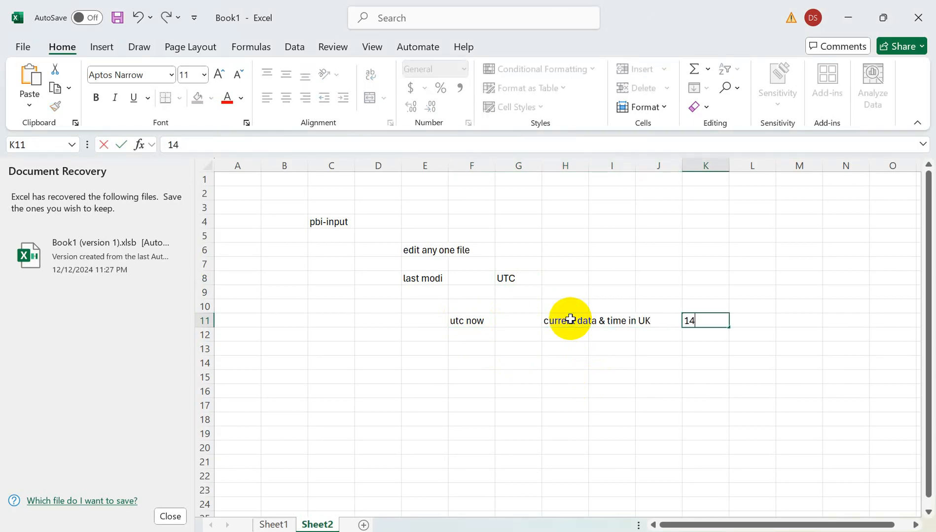
{"action": "type", "text": "-Dec-24"}
{"action": "key", "text": "Tab"}
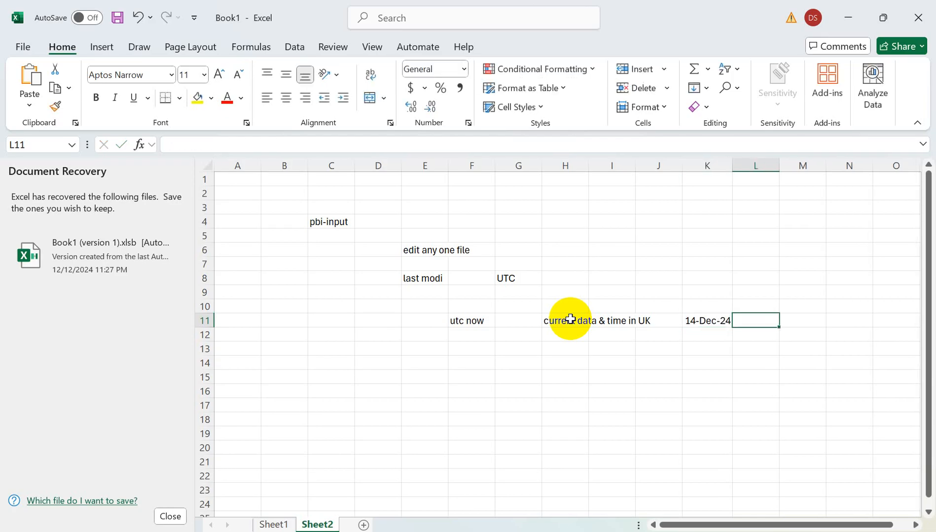
{"action": "key", "text": "Right"}
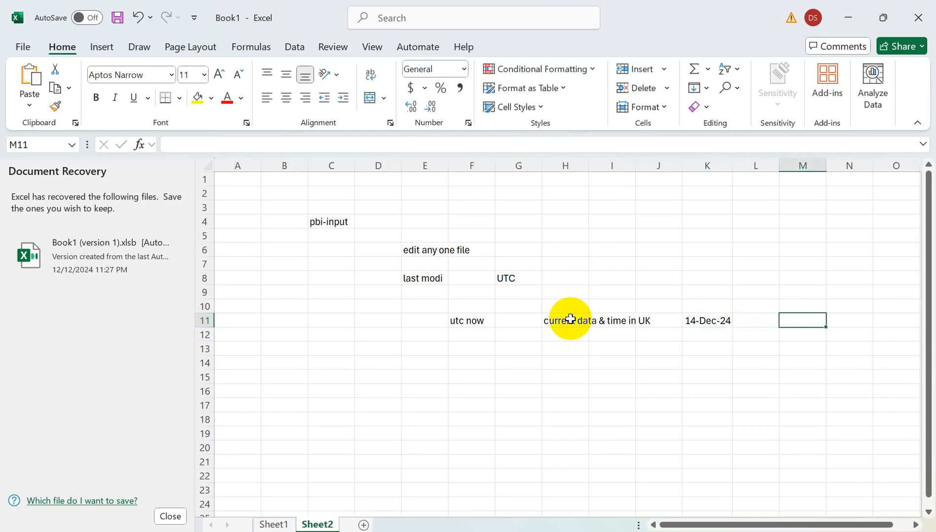
{"action": "type", "text": "4"}
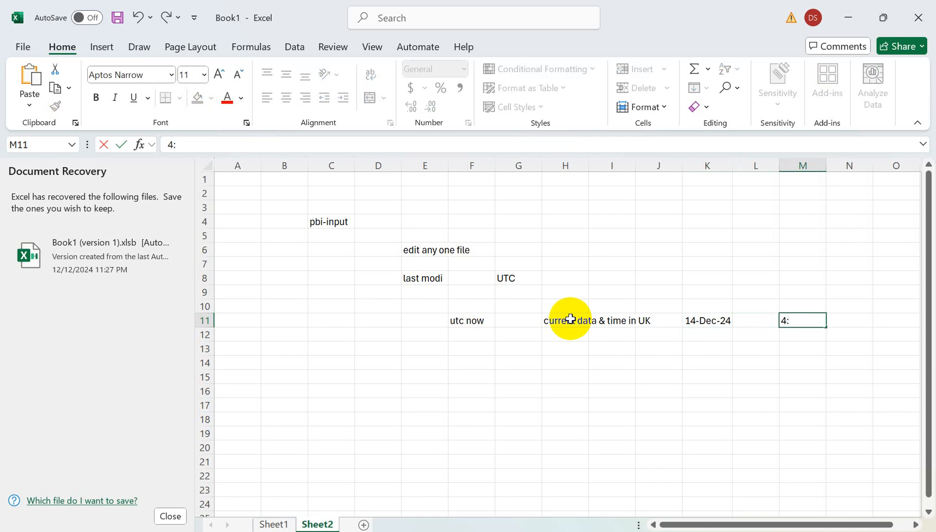
{"action": "type", "text": ":19 AM UTC"}
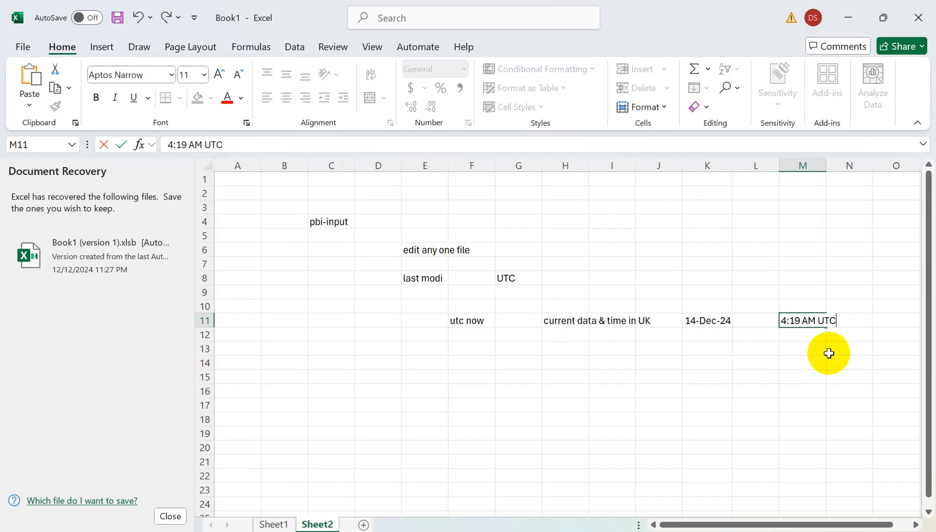
Enter the time "4:10 AM UTC" in M13, two rows below the current UTC time
{"action": "left_click", "coordinate": [829, 353]}
{"action": "left_click", "coordinate": [795, 321]}
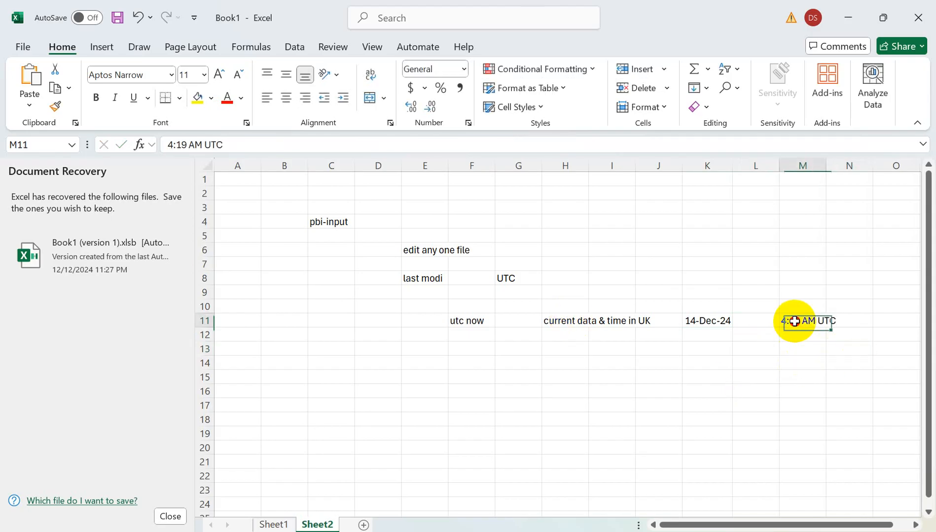
{"action": "left_click", "coordinate": [790, 347]}
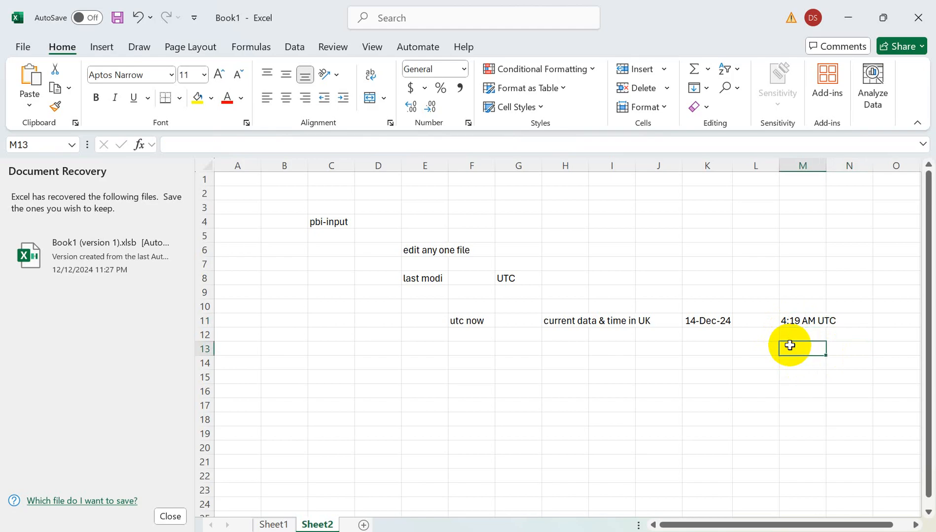
{"action": "type", "text": "4"}
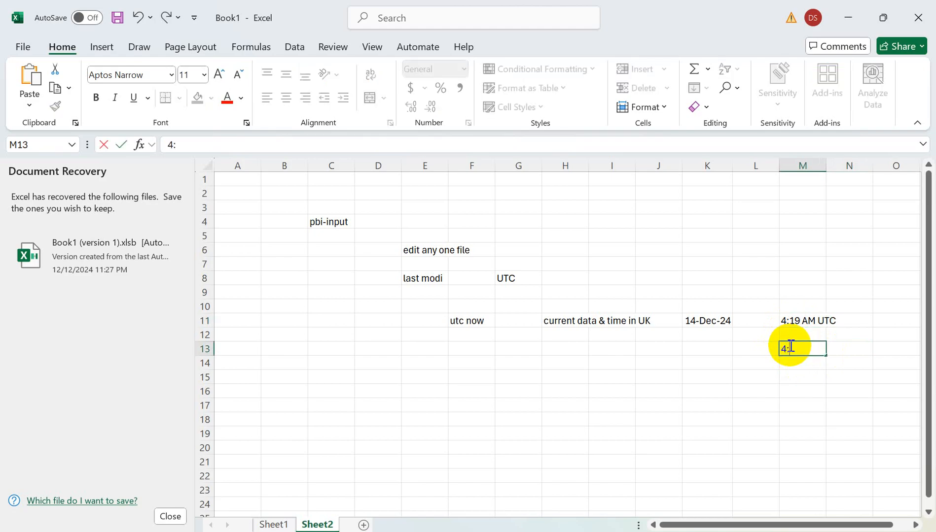
{"action": "type", "text": ":10 AM UTC"}
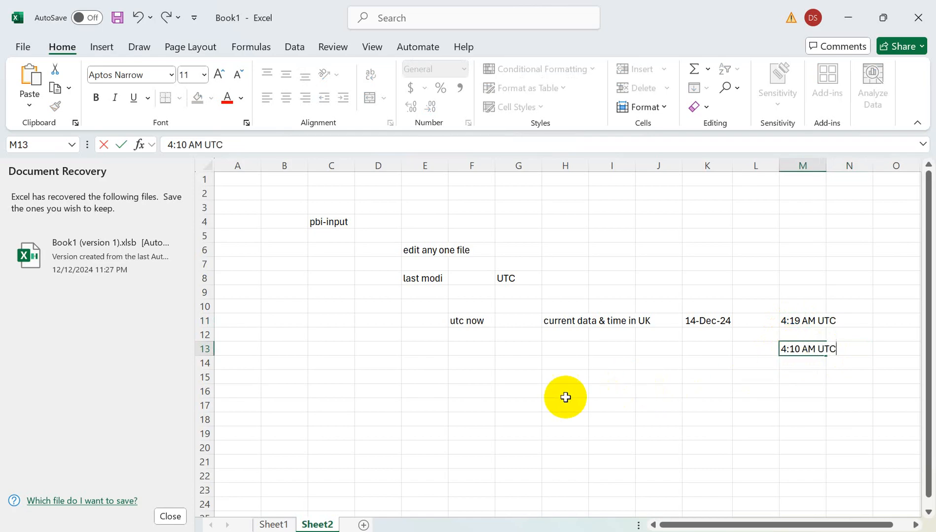
Enter the label "Start date" in H15 and its definition "UTC now -1" in J15
{"action": "left_click", "coordinate": [562, 381]}
{"action": "type", "text": "St"}
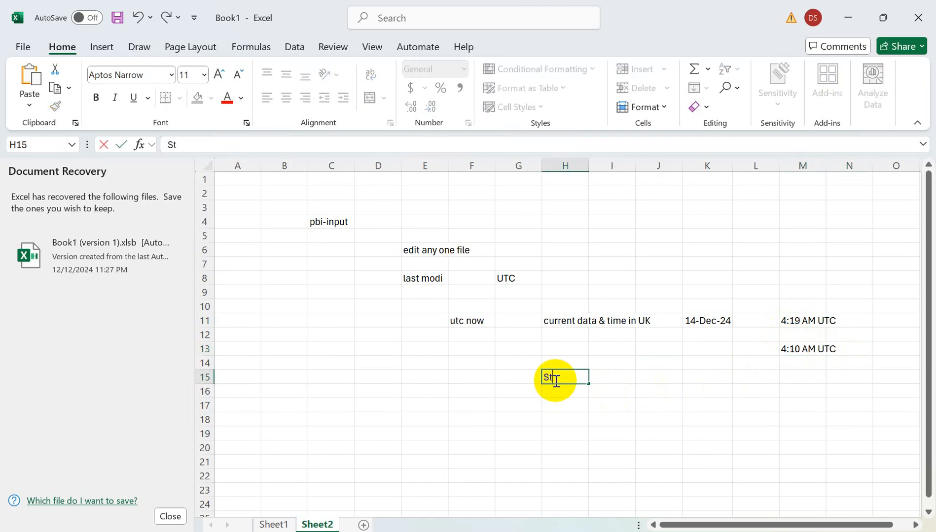
{"action": "type", "text": "art date"}
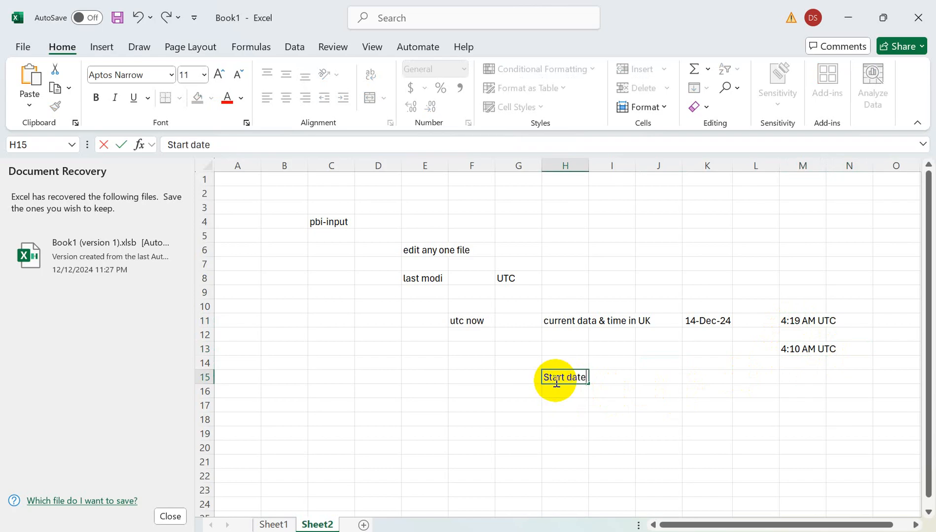
{"action": "left_click", "coordinate": [667, 377]}
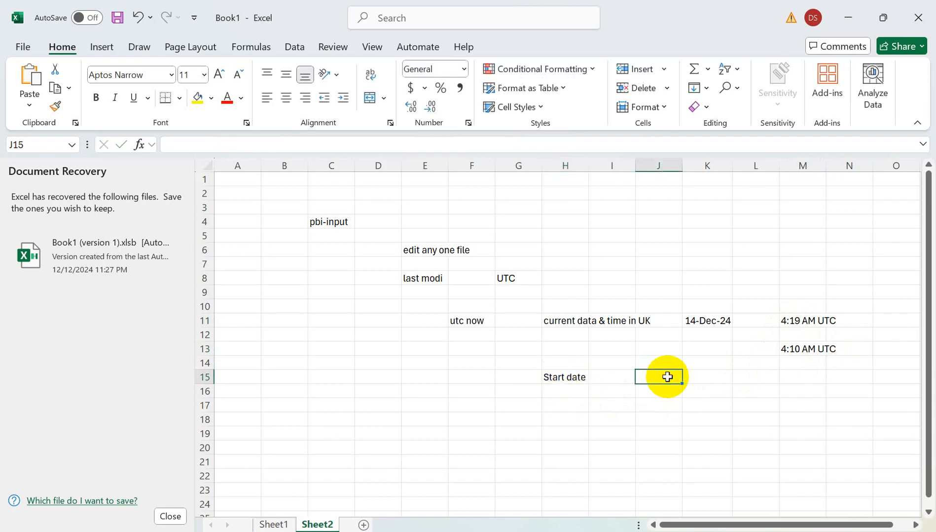
{"action": "type", "text": "UTC"}
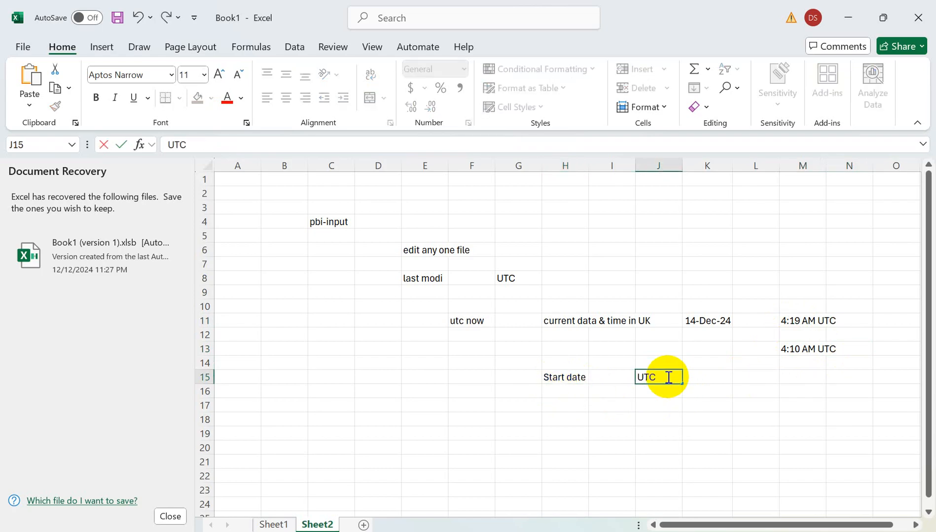
{"action": "type", "text": " now -1"}
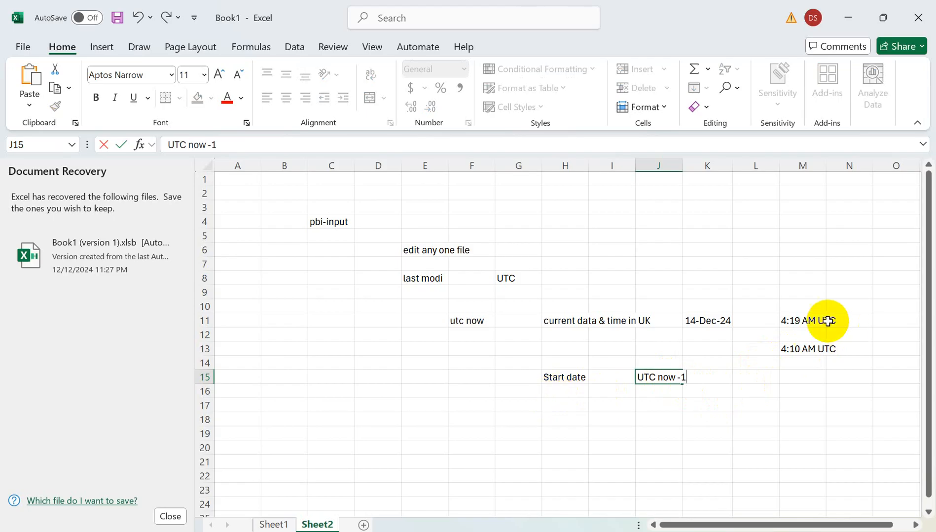
{"action": "left_click", "coordinate": [795, 323]}
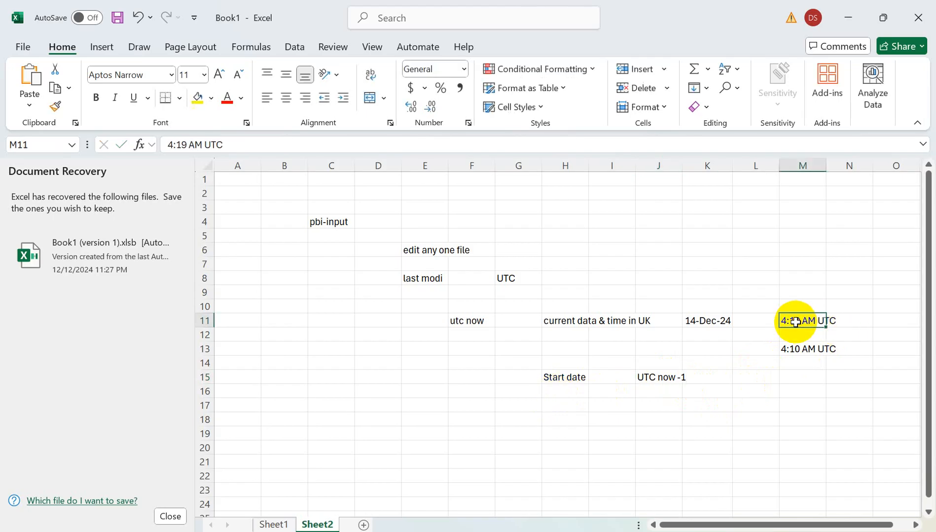
Copy the date from K11 into H17, below the Start date label
{"action": "left_click", "coordinate": [561, 403]}
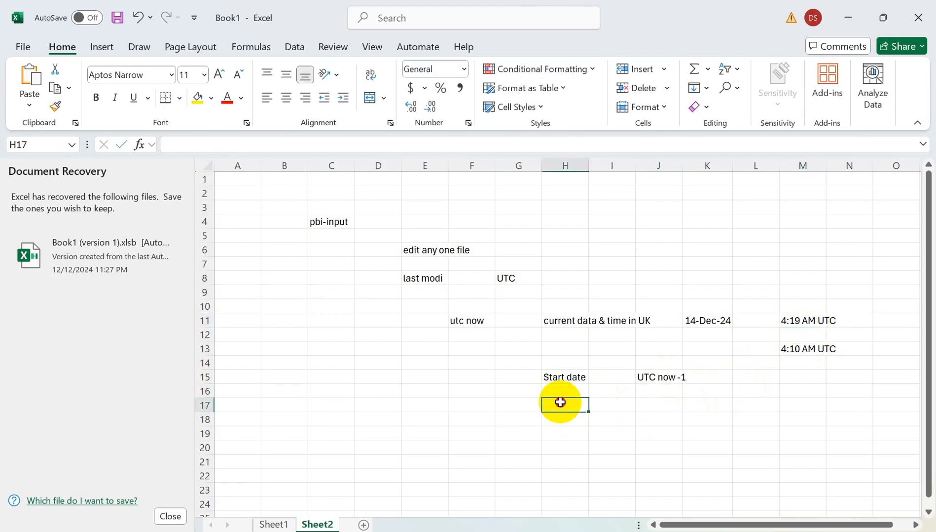
{"action": "left_click", "coordinate": [700, 321]}
{"action": "key", "text": "ctrl+c"}
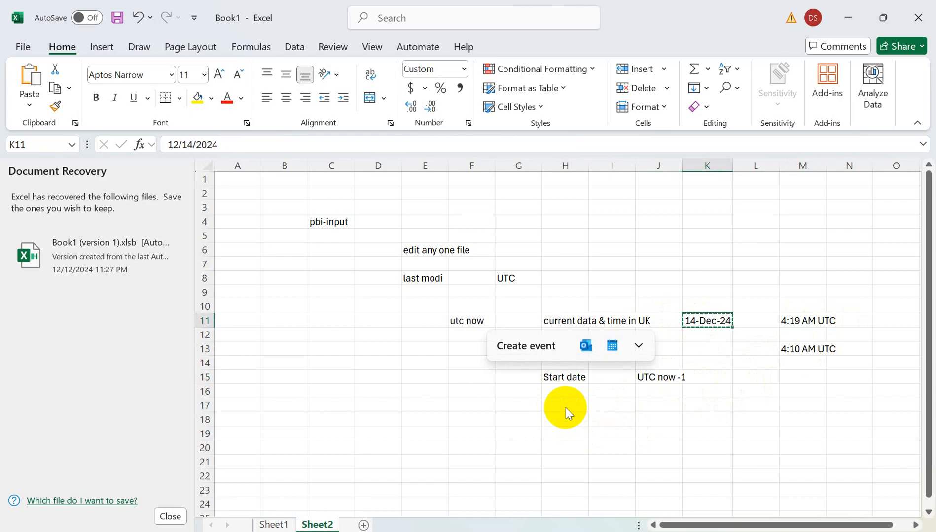
{"action": "left_click", "coordinate": [566, 407]}
{"action": "key", "text": "ctrl+v"}
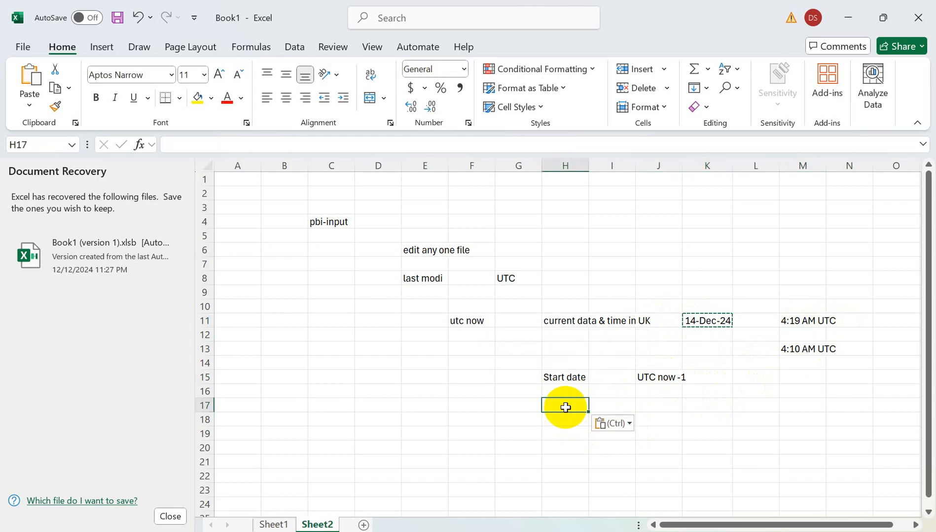
Widen column H to fit the date and enter the time "3:19 AM" in I17
{"action": "left_click", "coordinate": [615, 405]}
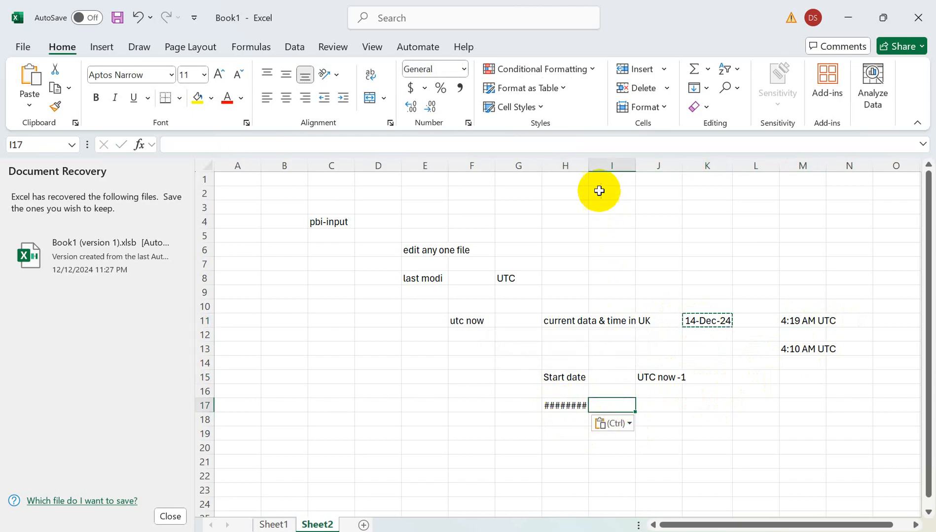
{"action": "double_click", "coordinate": [589, 165]}
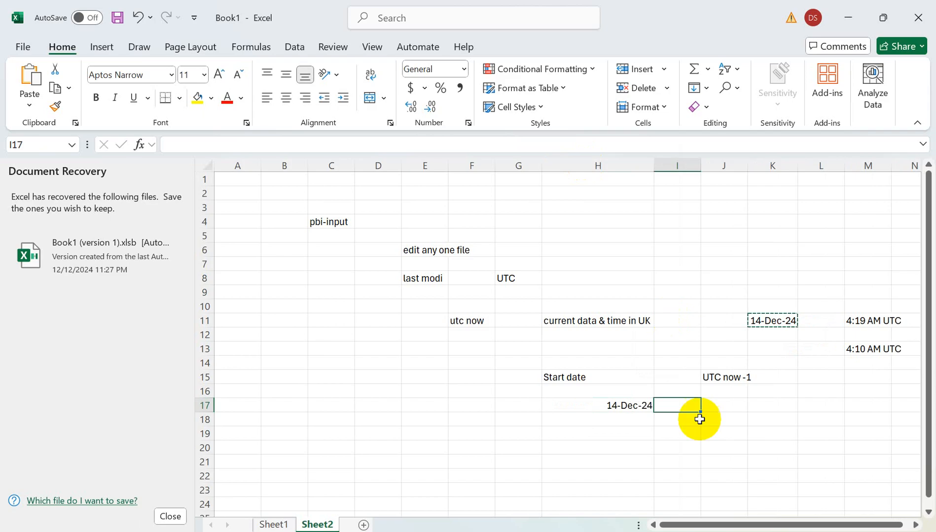
{"action": "left_click", "coordinate": [865, 321]}
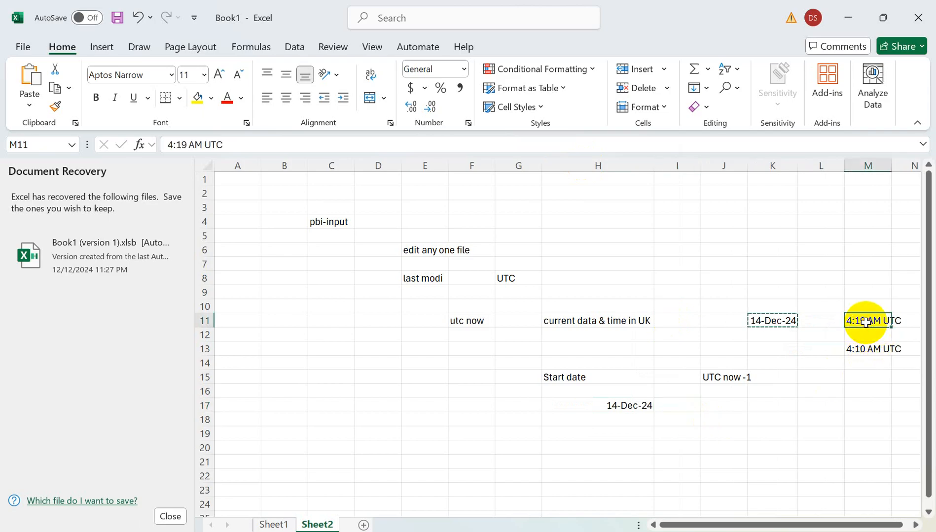
{"action": "left_click", "coordinate": [671, 406]}
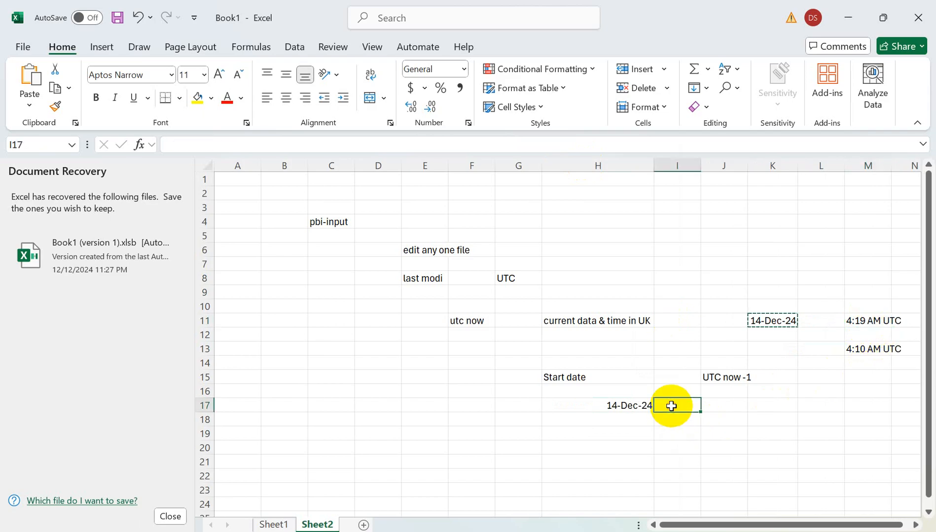
{"action": "type", "text": "3:19"}
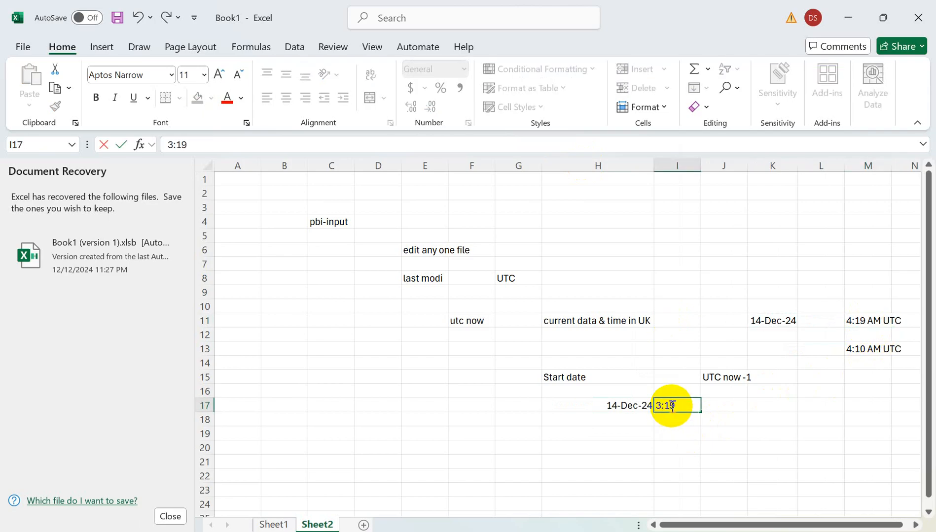
{"action": "type", "text": " AM"}
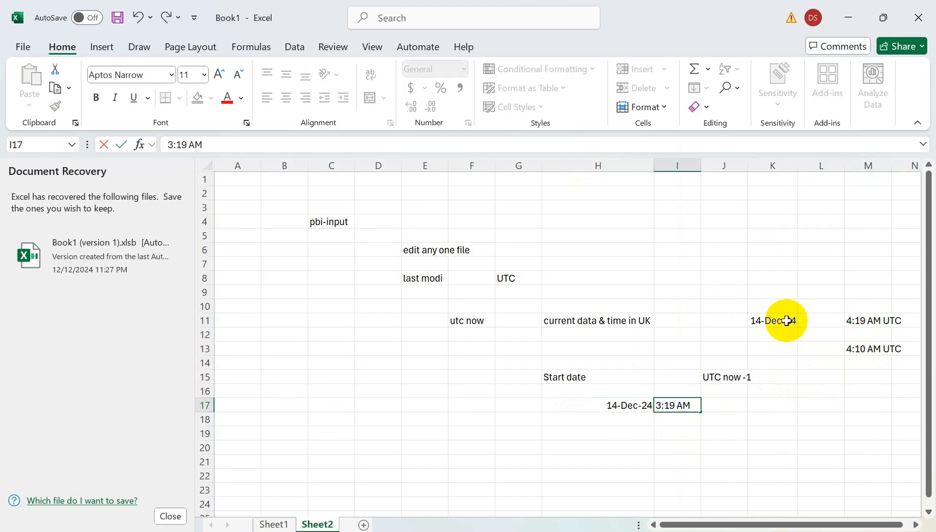
Copy the current date and UTC time from K11:M11 into row 19, starting at H19
{"action": "left_click_drag", "start_coordinate": [775, 321], "coordinate": [876, 321]}
{"action": "key", "text": "ctrl+c"}
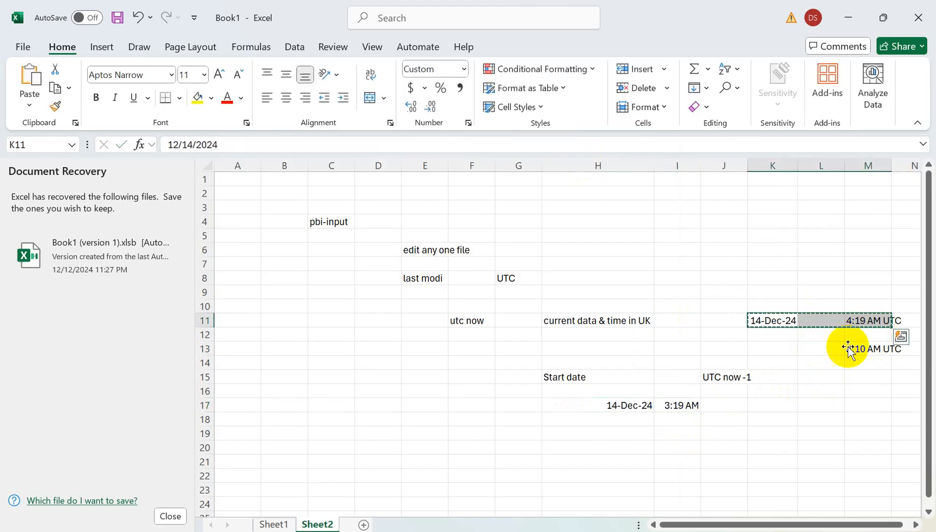
{"action": "left_click", "coordinate": [609, 435]}
{"action": "key", "text": "ctrl+v"}
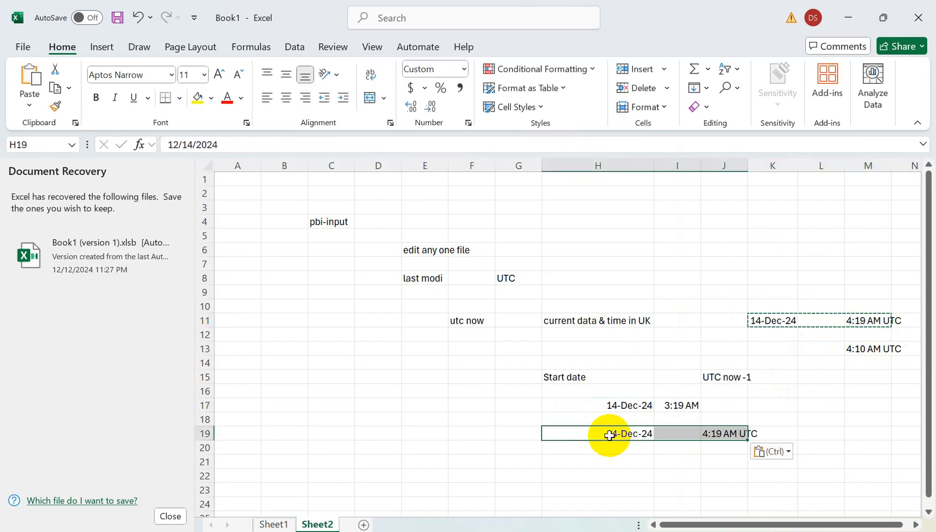
Enter the note "dynm" in L18, beside the start and end times
{"action": "left_click", "coordinate": [810, 417]}
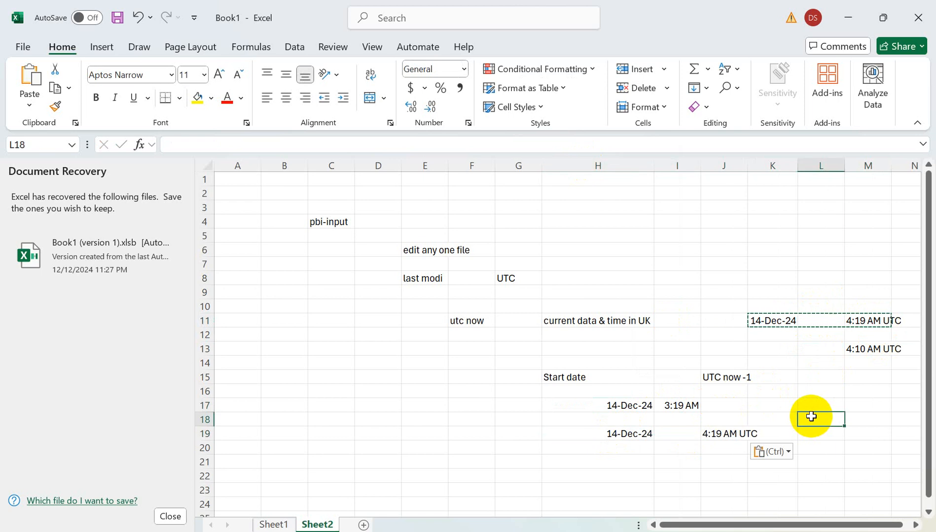
{"action": "type", "text": "dynmi"}
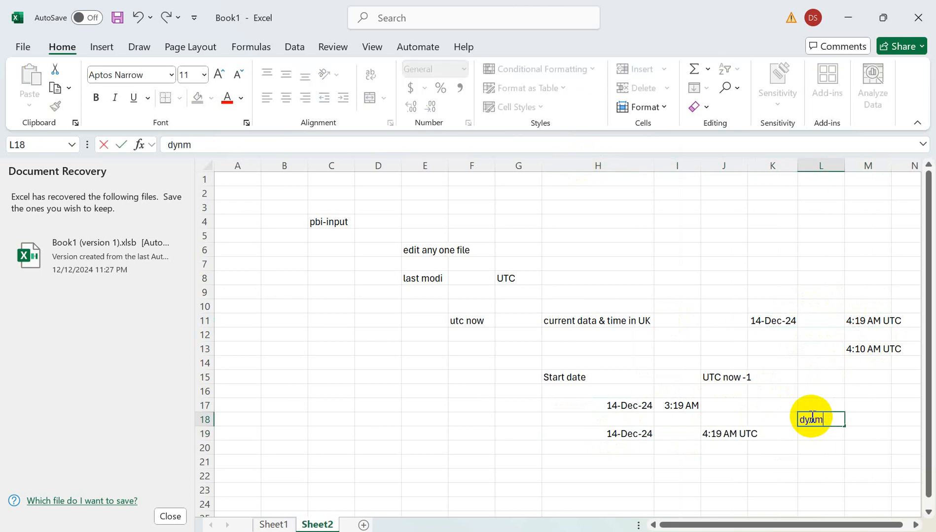
{"action": "left_click", "coordinate": [628, 405]}
{"action": "left_click", "coordinate": [820, 422]}
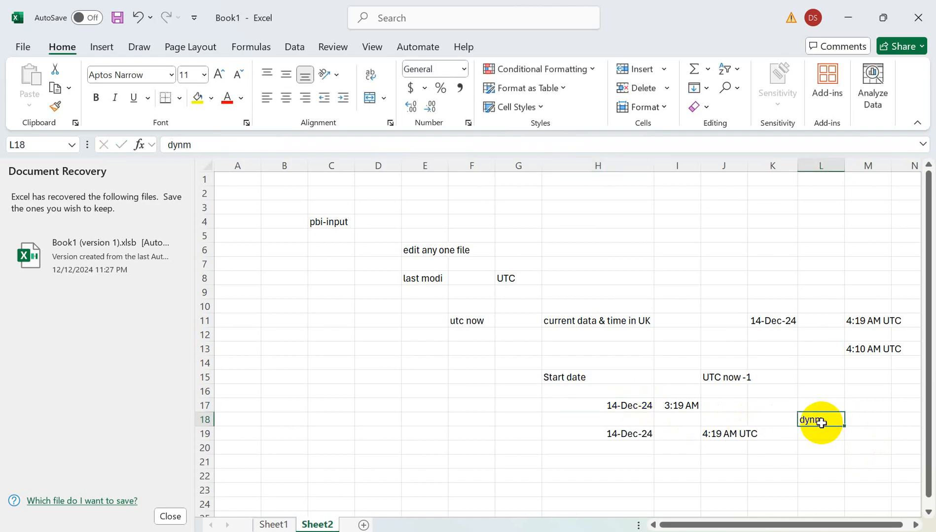
{"action": "key", "text": "alt+Tab"}
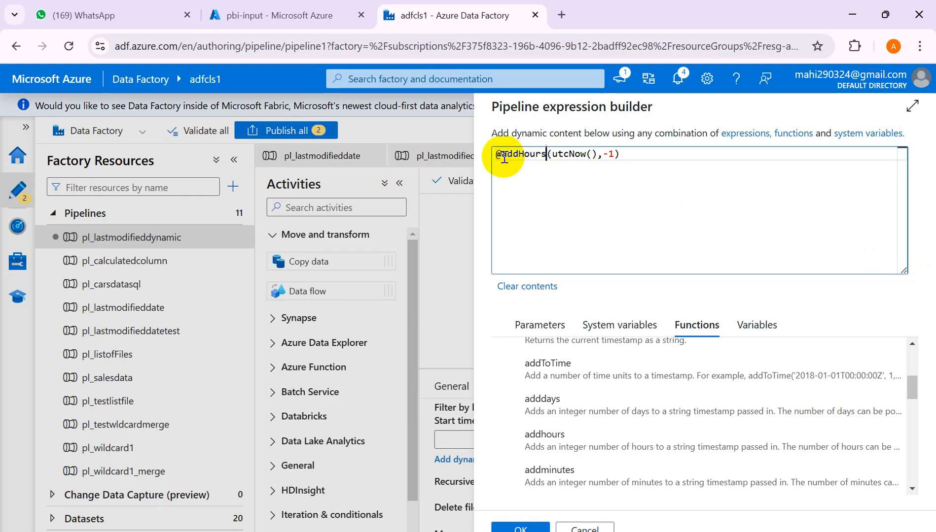
{"action": "mouse_move", "coordinate": [505, 158]}
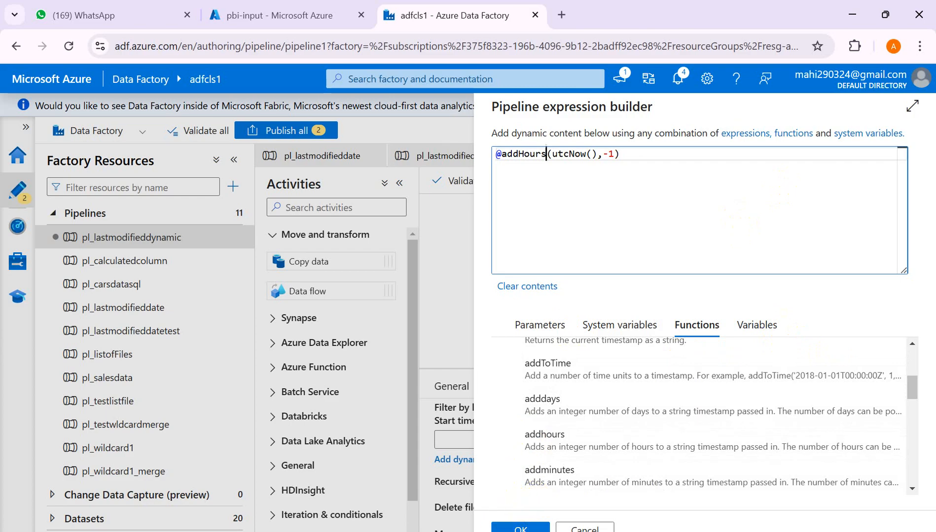
{"action": "left_click", "coordinate": [518, 527]}
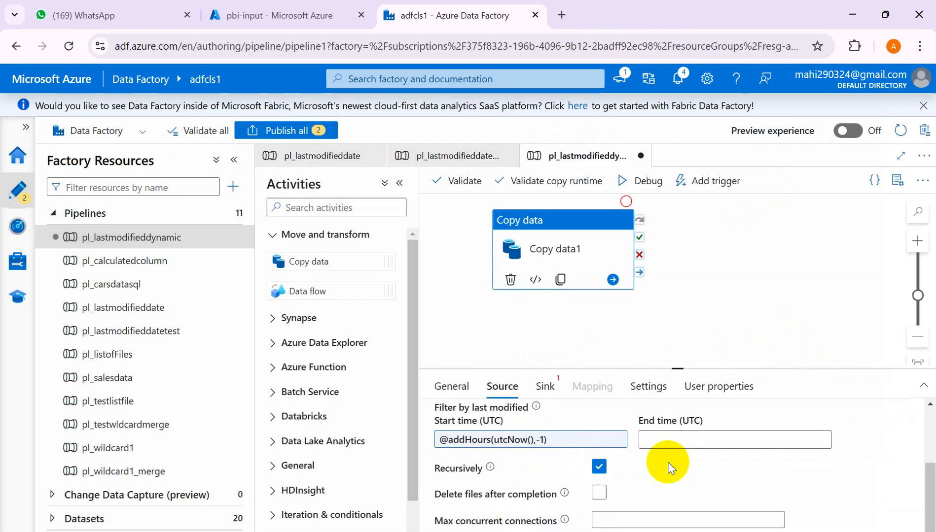
Check the end time in the Excel notes and open the expression builder for the source's End time in Data Factory
{"action": "left_click", "coordinate": [656, 438]}
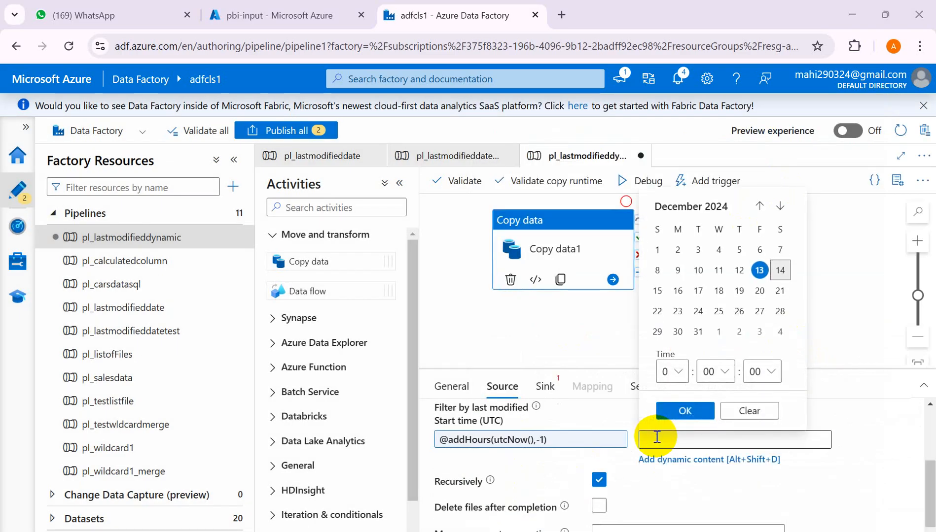
{"action": "key", "text": "alt+Tab"}
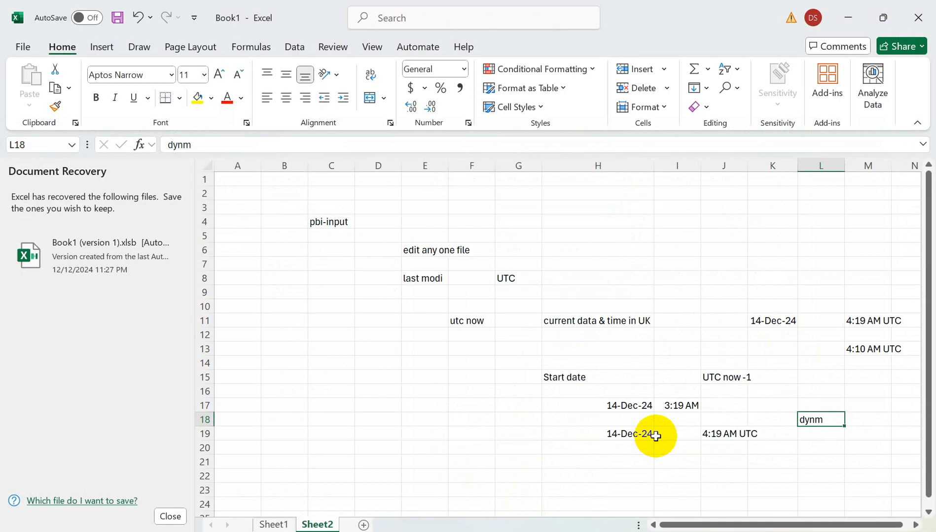
{"action": "left_click", "coordinate": [728, 435]}
{"action": "key", "text": "alt+Tab"}
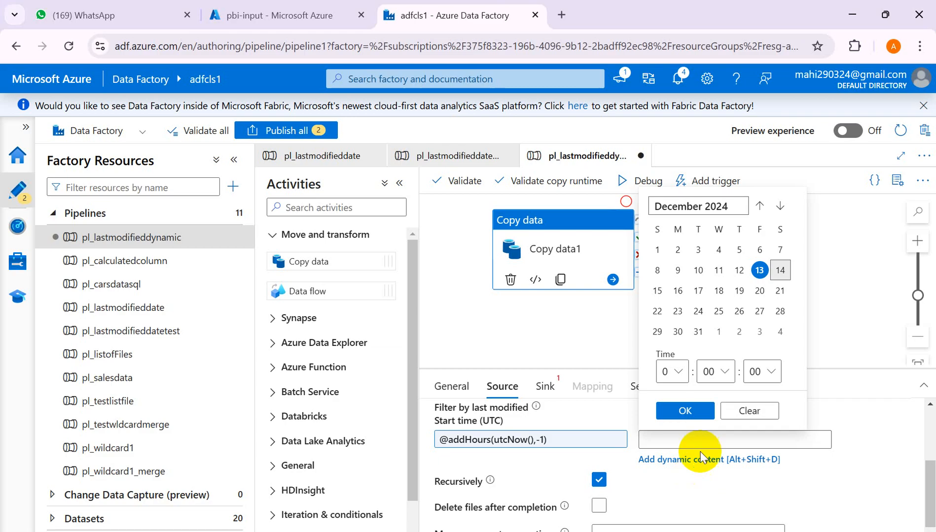
{"action": "left_click", "coordinate": [672, 459]}
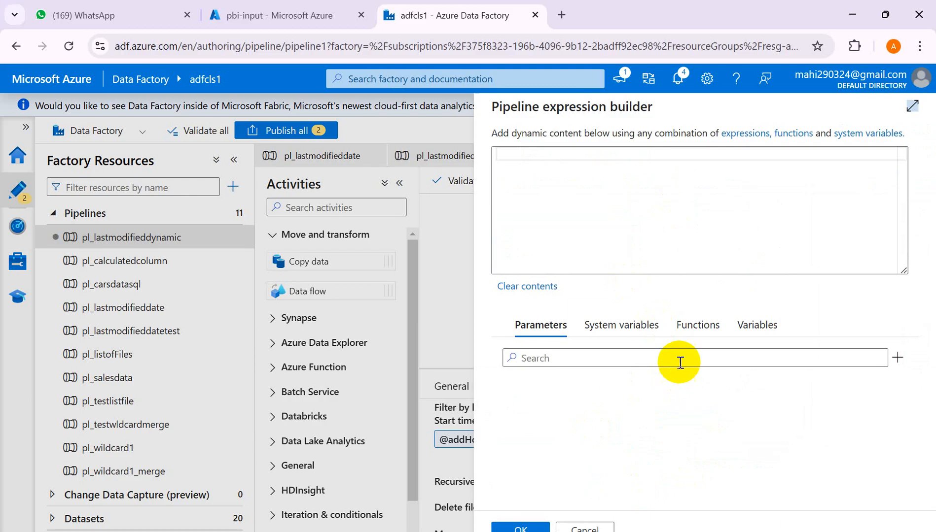
{"action": "left_click", "coordinate": [698, 330]}
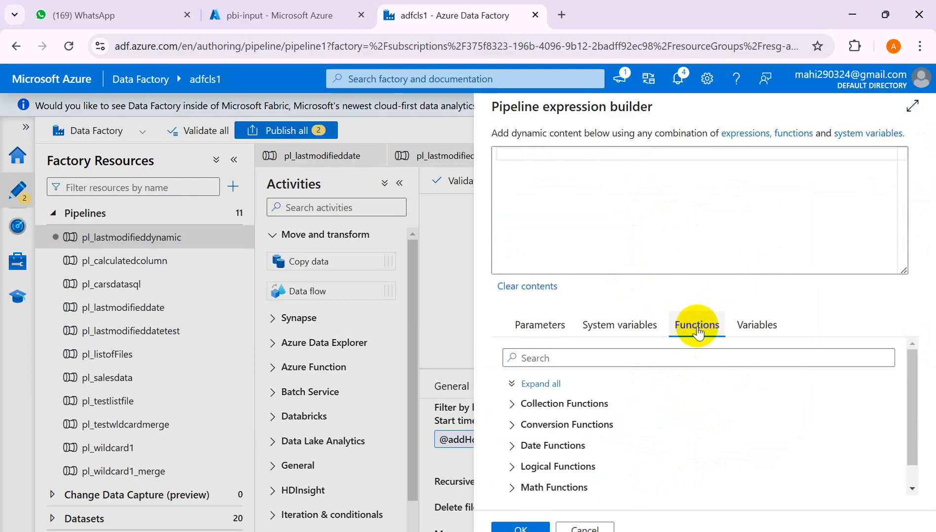
{"action": "left_click", "coordinate": [515, 452]}
{"action": "left_click", "coordinate": [515, 452]}
{"action": "left_click", "coordinate": [515, 452]}
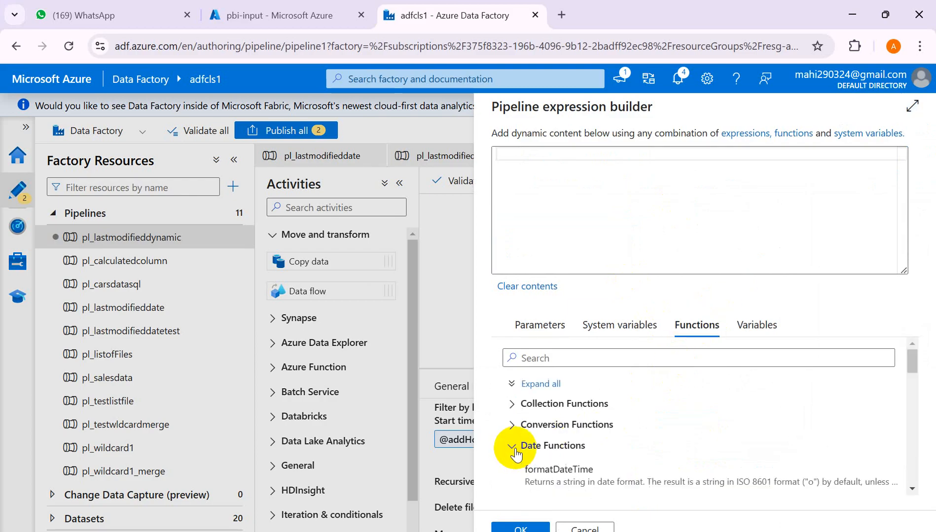
{"action": "left_click_drag", "start_coordinate": [913, 375], "coordinate": [922, 333]}
{"action": "left_click", "coordinate": [596, 363]}
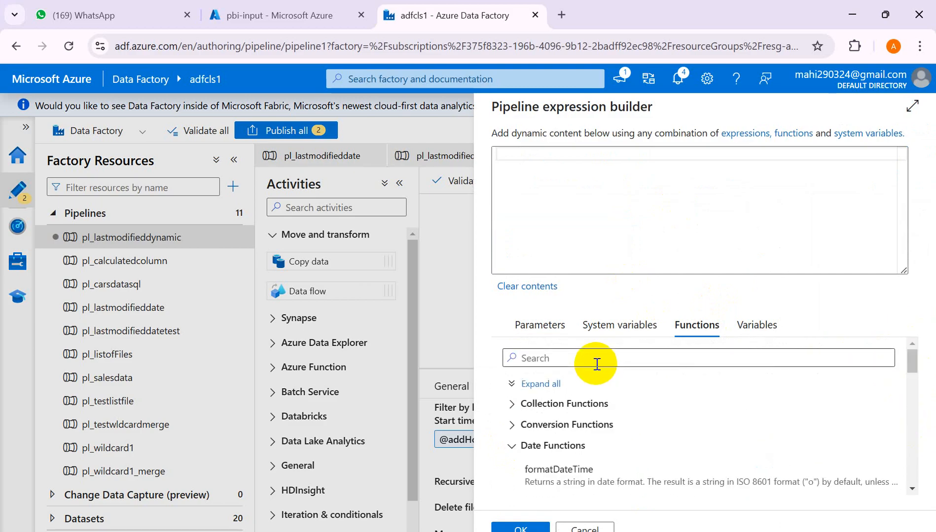
{"action": "type", "text": "utc"}
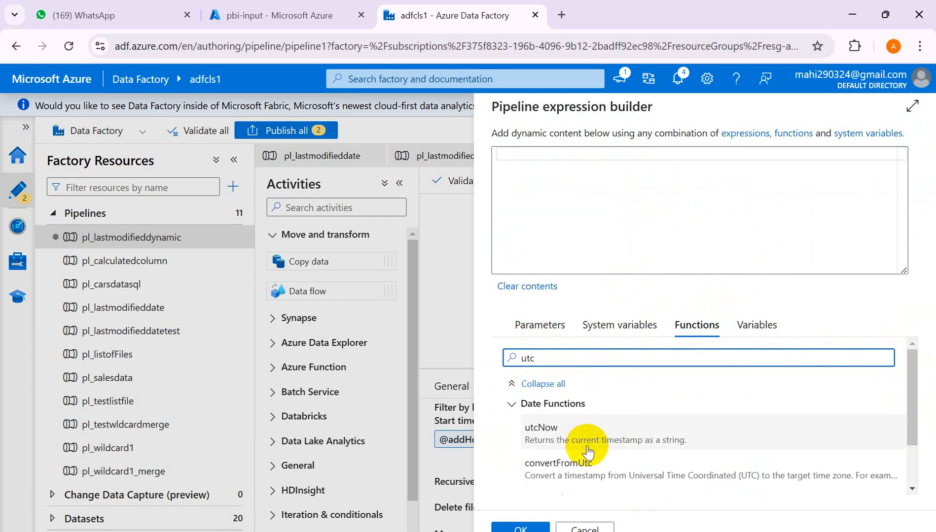
{"action": "left_click", "coordinate": [559, 442]}
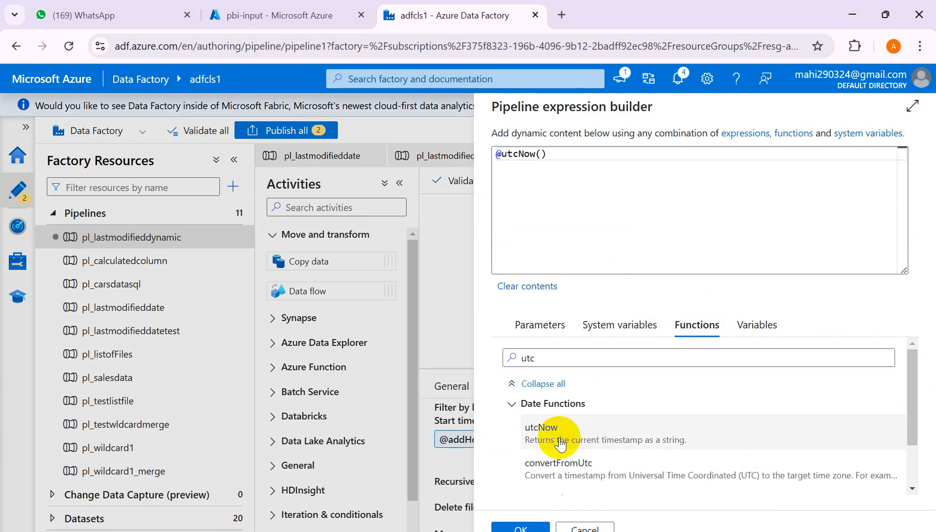
{"action": "left_click", "coordinate": [522, 526]}
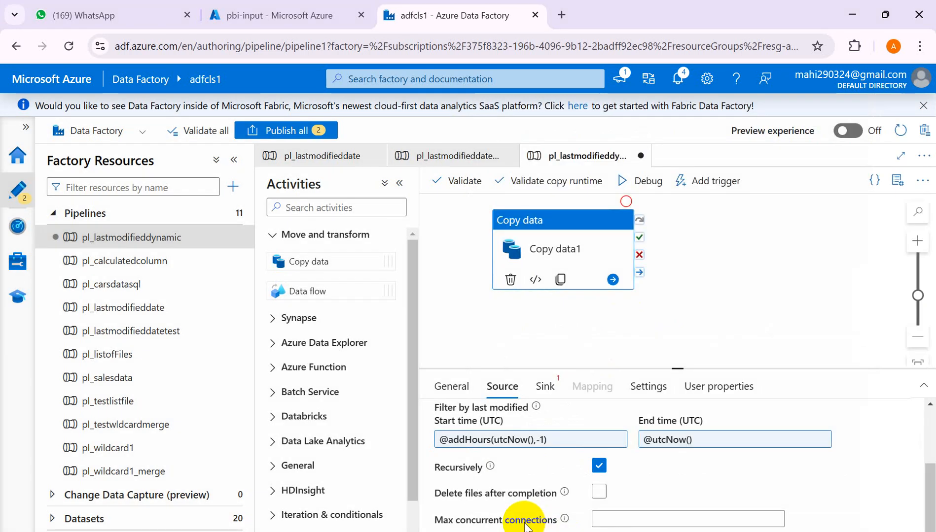
Start a new sink dataset for Copy data1 on Azure Data Lake Storage Gen2 in Binary format
{"action": "left_click", "coordinate": [545, 388]}
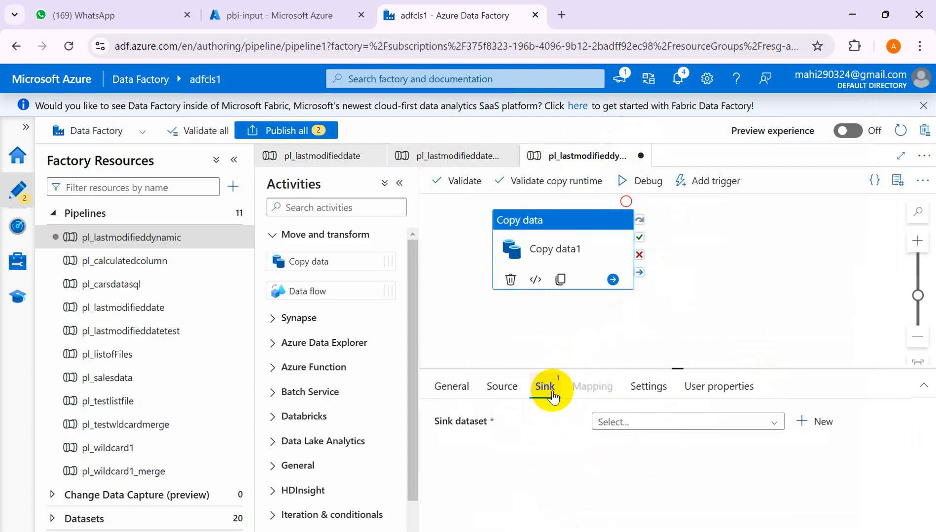
{"action": "left_click", "coordinate": [821, 423]}
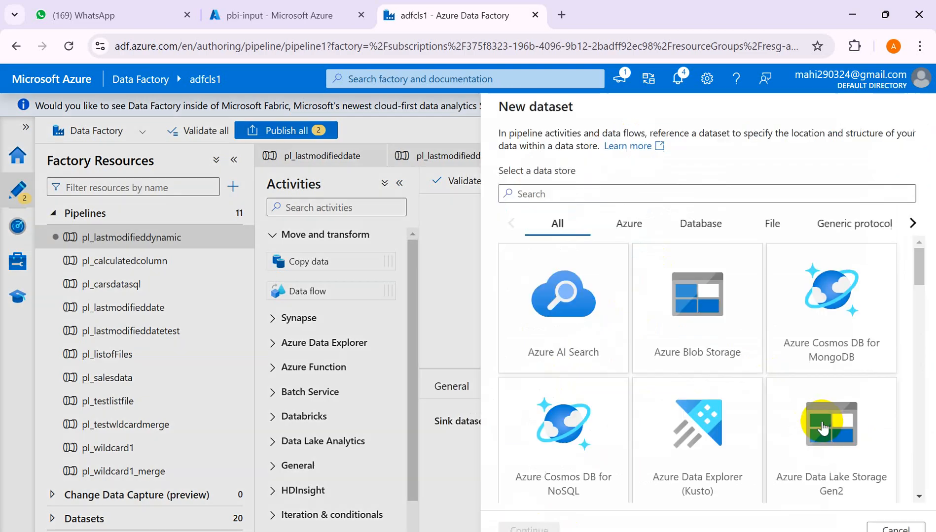
{"action": "left_click", "coordinate": [822, 429]}
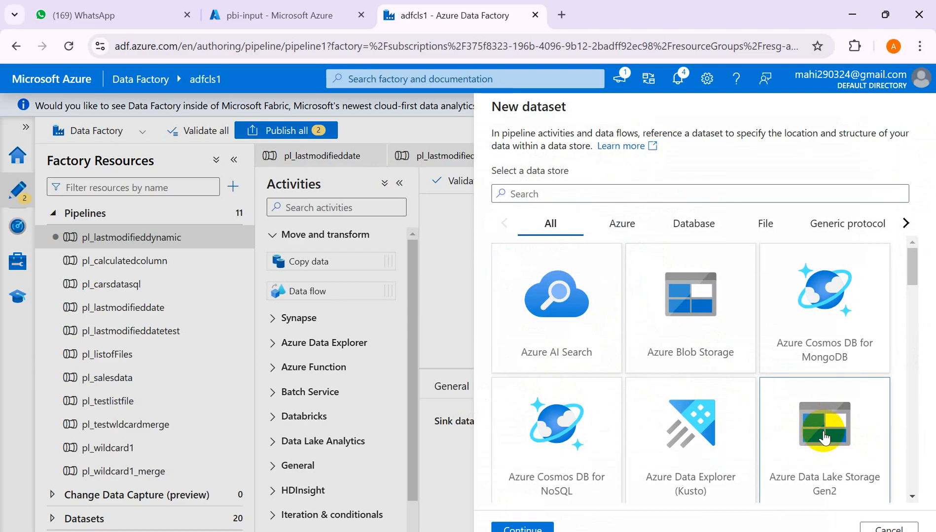
{"action": "left_click", "coordinate": [517, 527]}
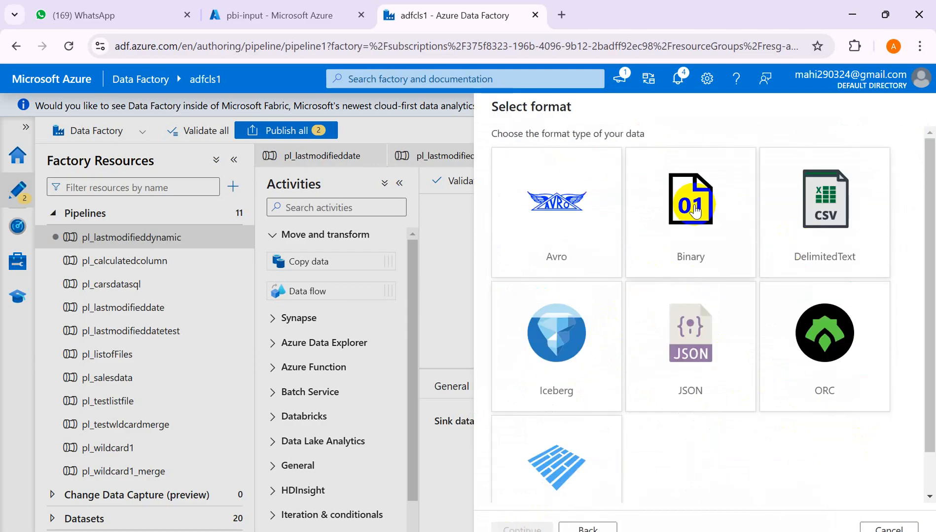
{"action": "left_click", "coordinate": [692, 202]}
{"action": "left_click", "coordinate": [533, 528]}
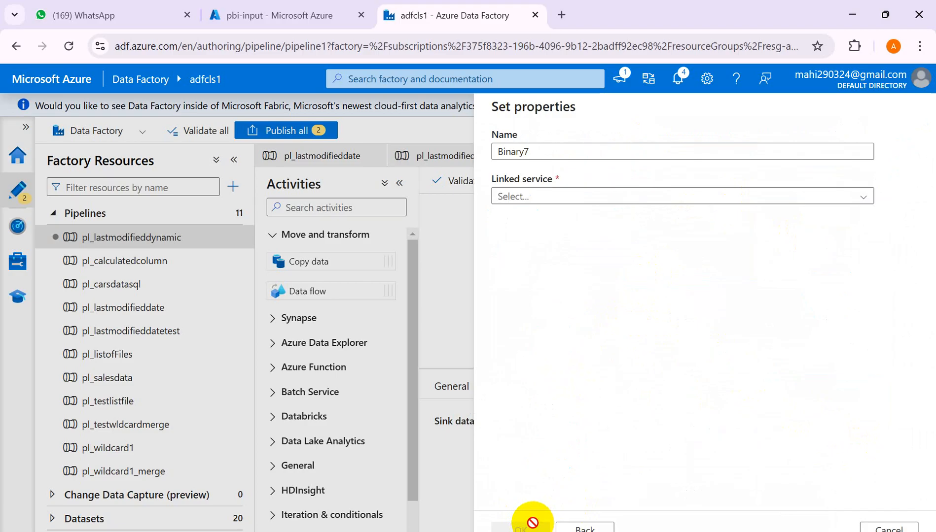
Name the new sink dataset ds_binarydataset
{"action": "left_click", "coordinate": [529, 152]}
{"action": "key", "text": "BackSpace"}
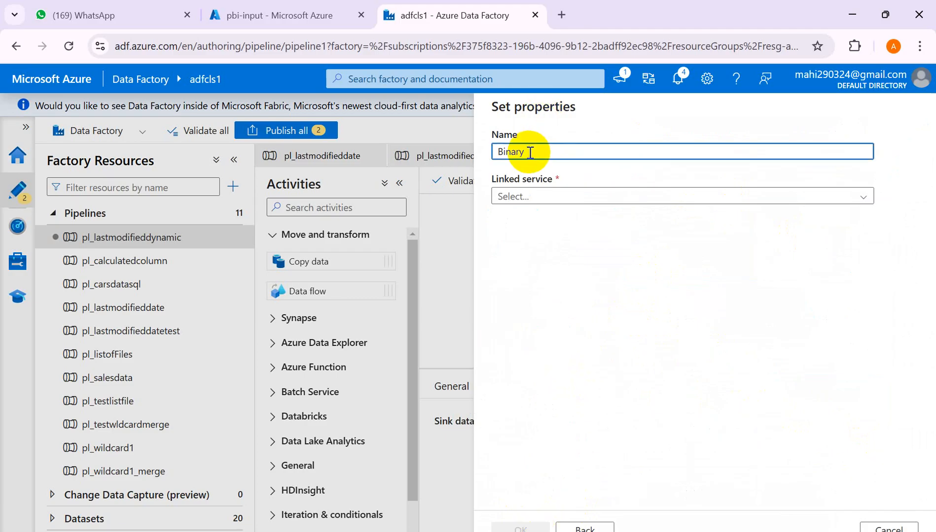
{"action": "key", "text": "BackSpace"}
{"action": "key", "text": "BackSpace"}
{"action": "key", "text": "BackSpace"}
{"action": "key", "text": "BackSpace"}
{"action": "key", "text": "BackSpace"}
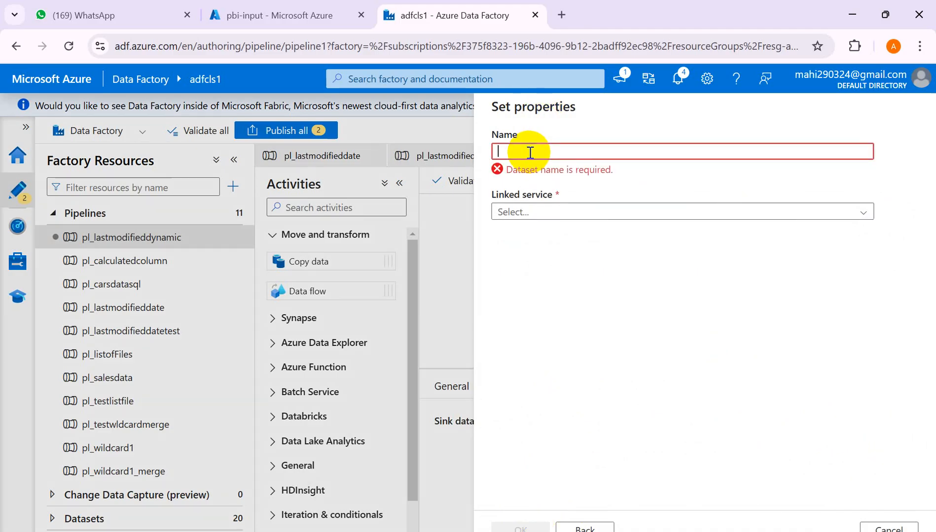
{"action": "type", "text": "ds_binary"}
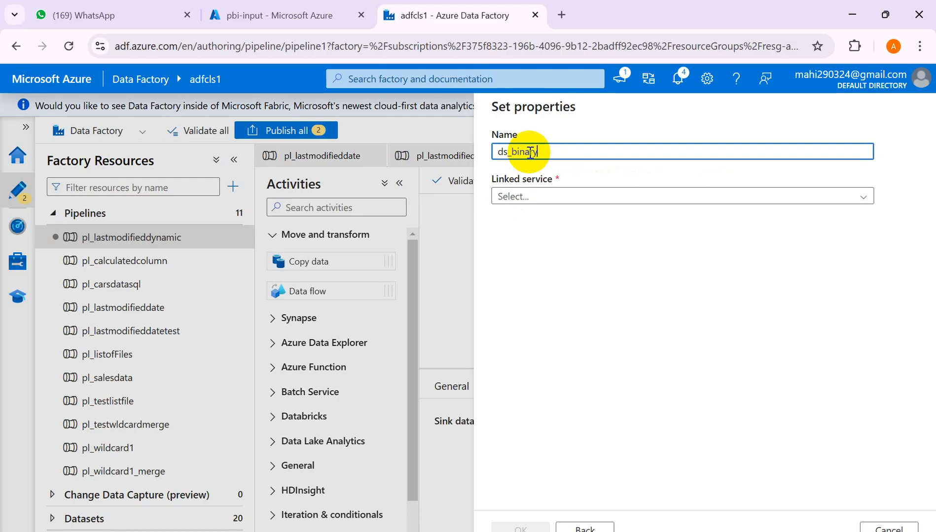
{"action": "type", "text": "dataset"}
Link the ds_binarydataset sink to the ls_adlsgen2 linked service with file system abcoutput1, and create the dataset
{"action": "left_click", "coordinate": [552, 197]}
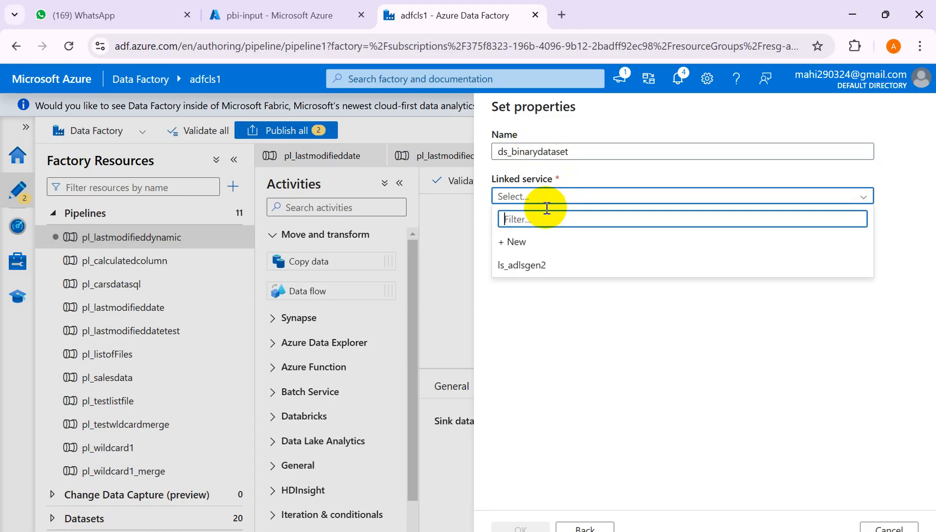
{"action": "left_click", "coordinate": [513, 266]}
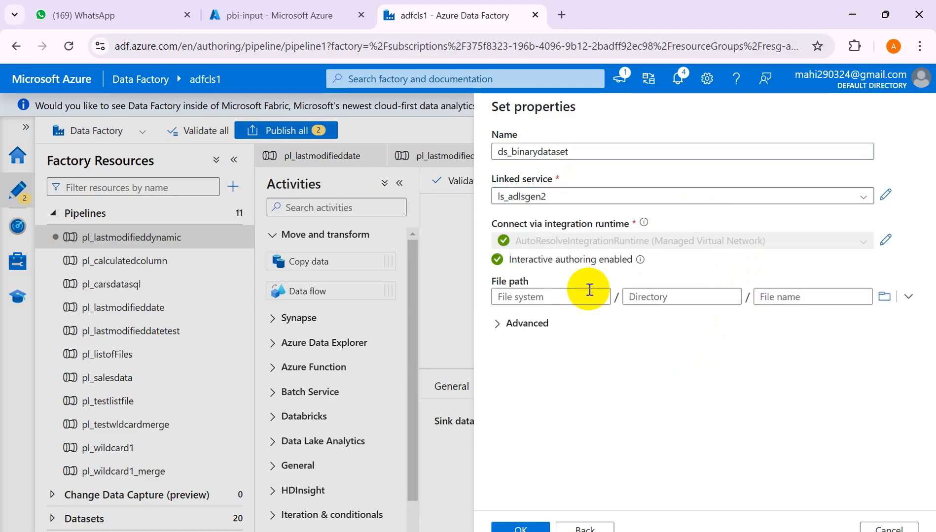
{"action": "left_click", "coordinate": [533, 296]}
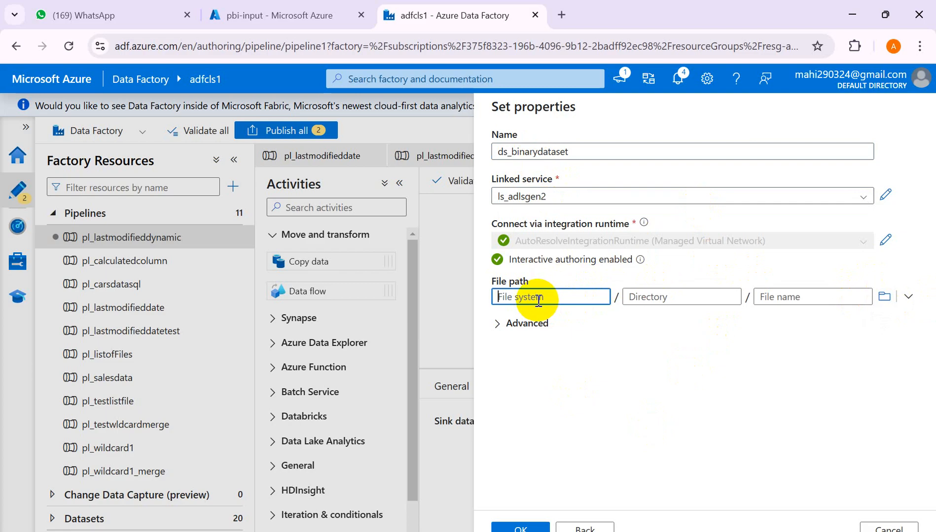
{"action": "type", "text": "abcoutput1"}
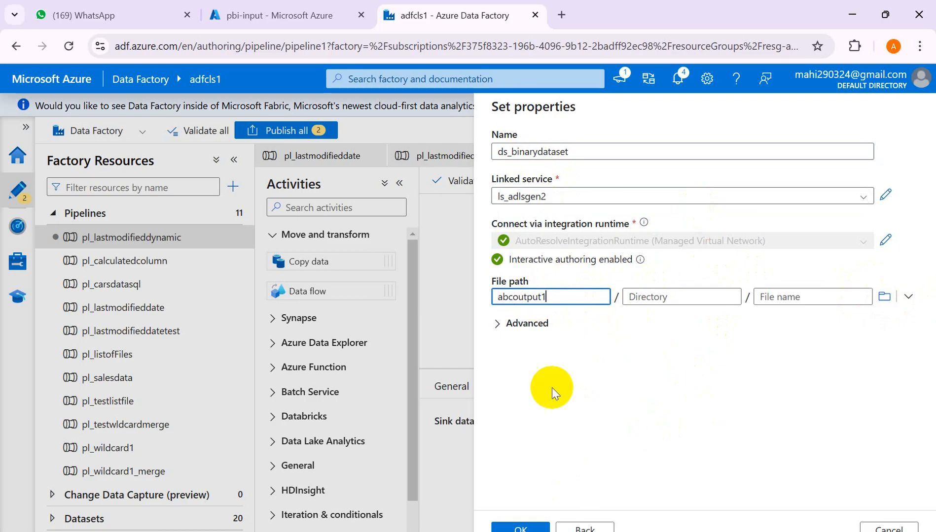
{"action": "left_click", "coordinate": [520, 527]}
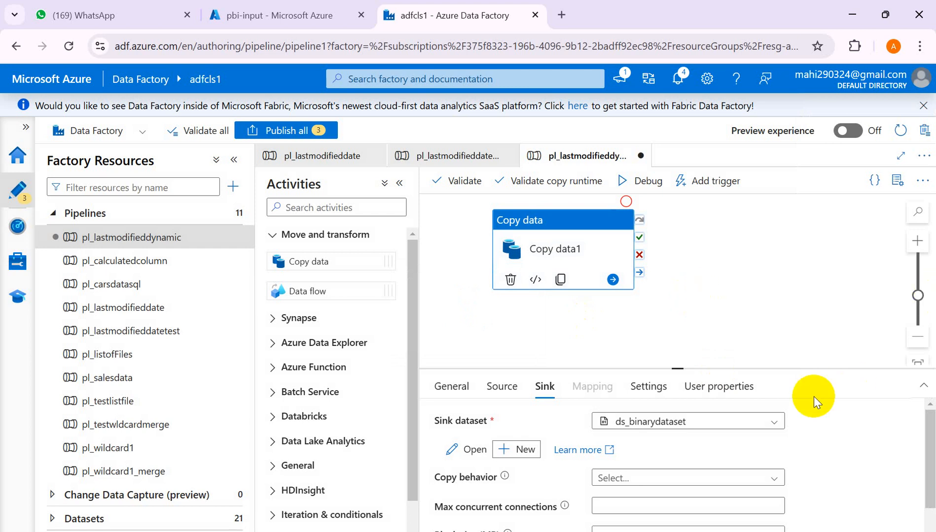
Run the pl_lastmodifieddynamic pipeline in debug mode and refresh its run status until it finishes
{"action": "mouse_move", "coordinate": [922, 432]}
{"action": "left_mouse_down"}
{"action": "mouse_move", "coordinate": [921, 498]}
{"action": "mouse_move", "coordinate": [928, 423]}
{"action": "left_mouse_up"}
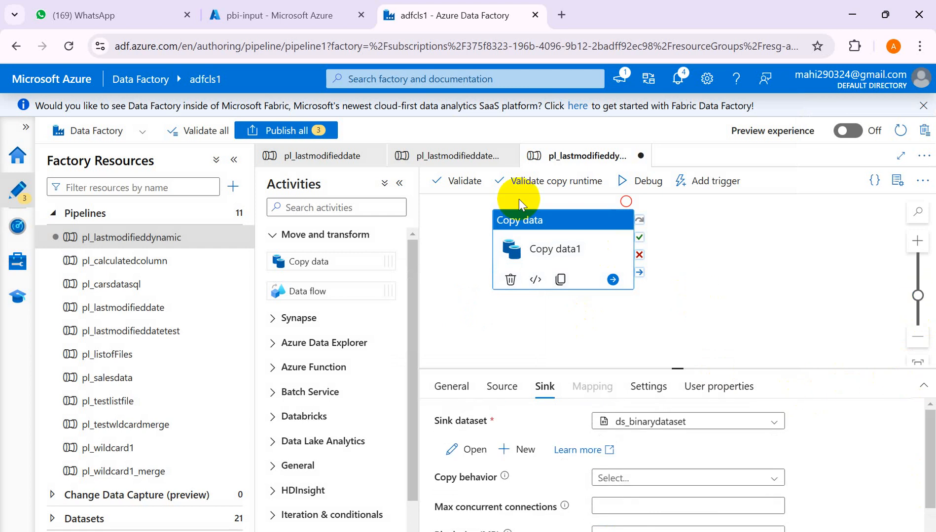
{"action": "left_click", "coordinate": [629, 180]}
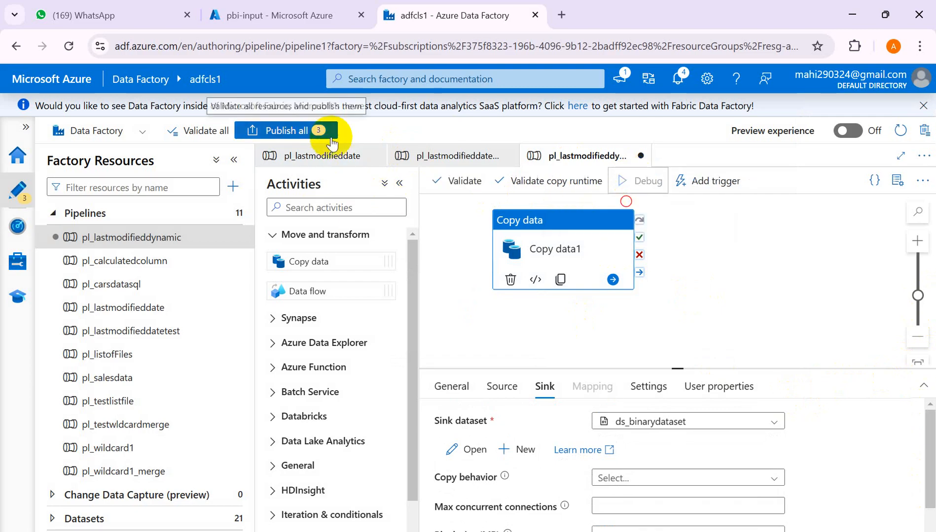
{"action": "left_click", "coordinate": [714, 229]}
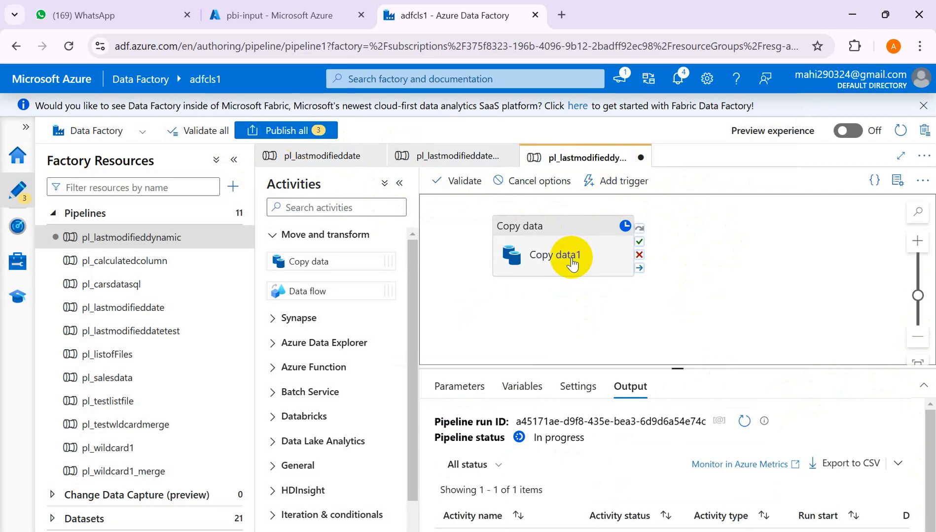
{"action": "left_click", "coordinate": [743, 421]}
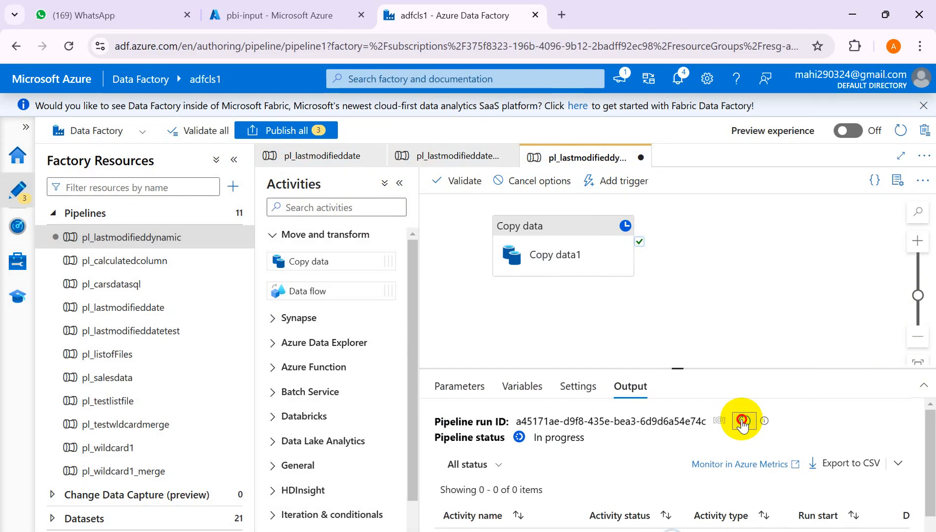
{"action": "left_click", "coordinate": [743, 420]}
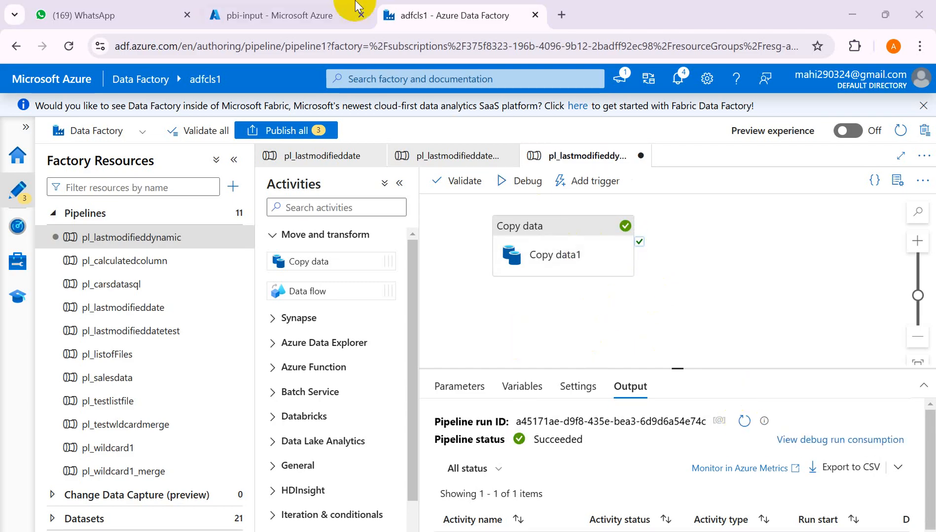
Switch to the Azure portal, refresh the saadcls container list, and compare the files in abcoutput1 with those in pbi-input
{"action": "left_click", "coordinate": [273, 16]}
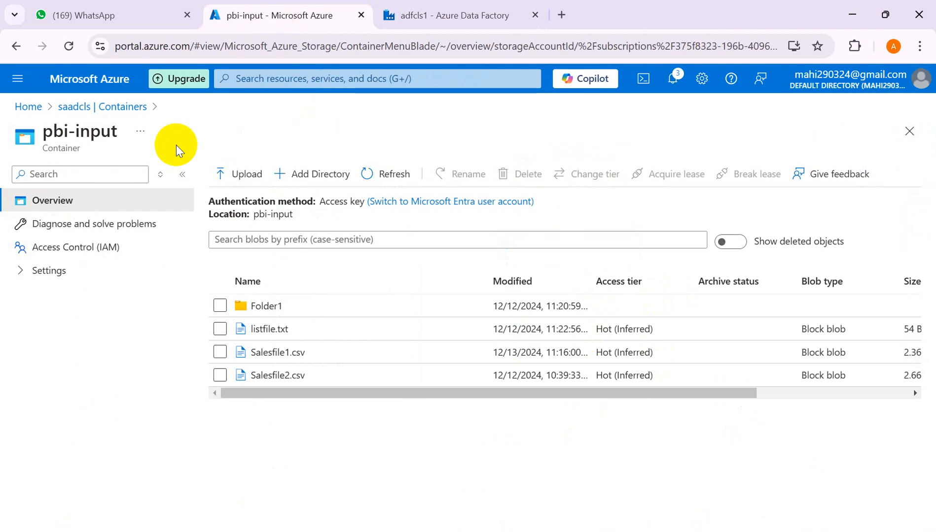
{"action": "left_click", "coordinate": [115, 110]}
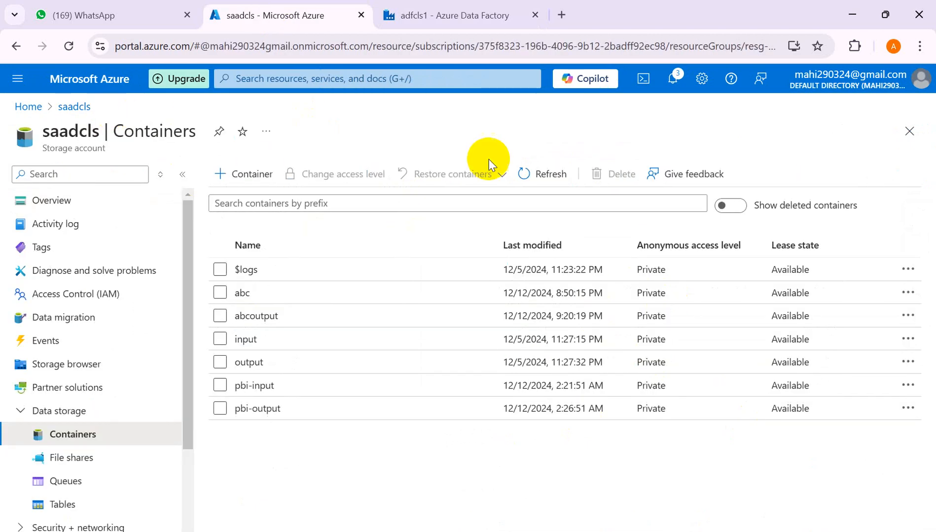
{"action": "left_click", "coordinate": [539, 179]}
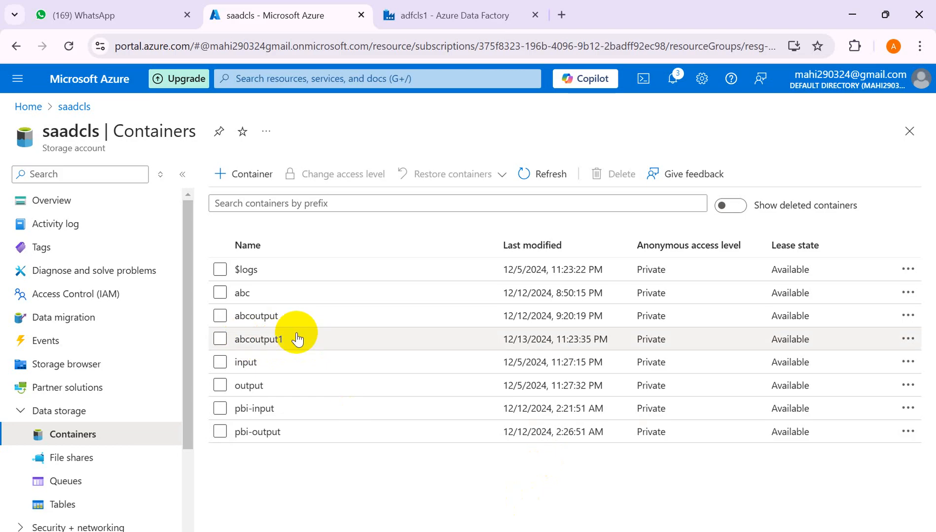
{"action": "left_click", "coordinate": [263, 339]}
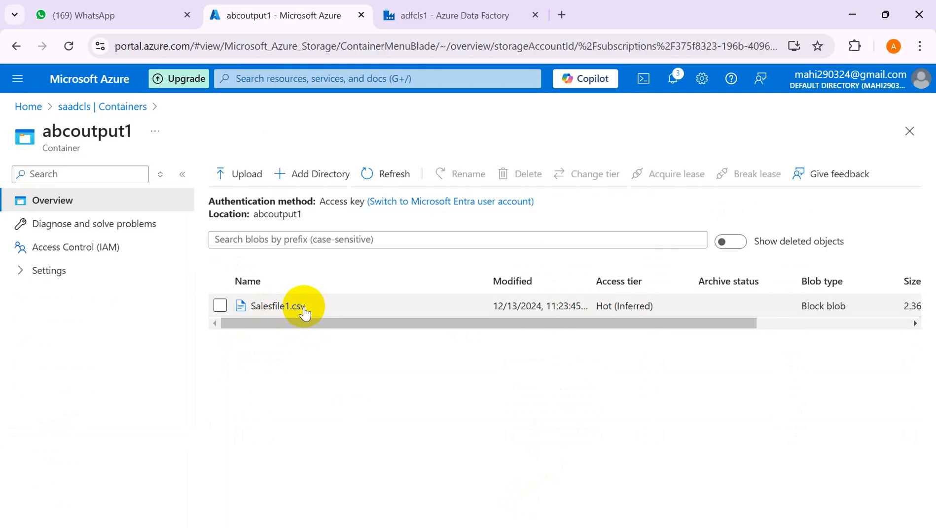
{"action": "left_click", "coordinate": [83, 108]}
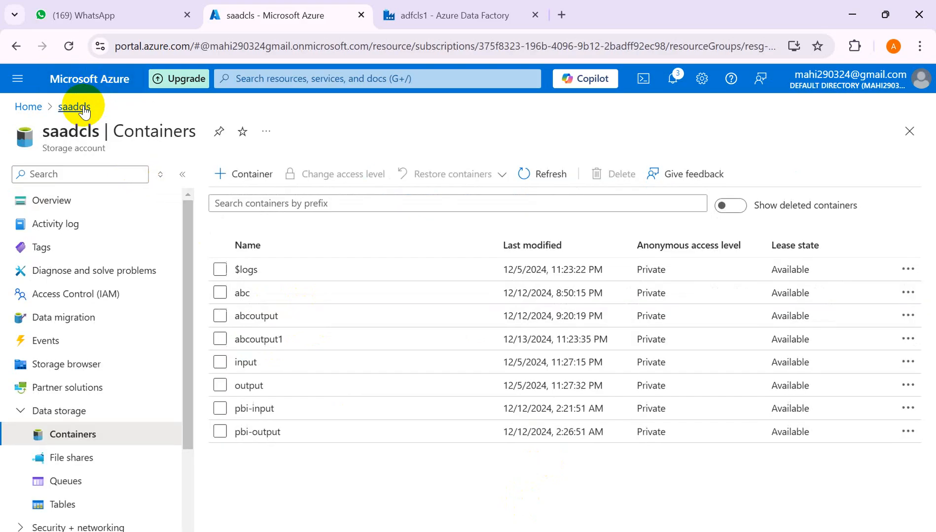
{"action": "left_click", "coordinate": [245, 409]}
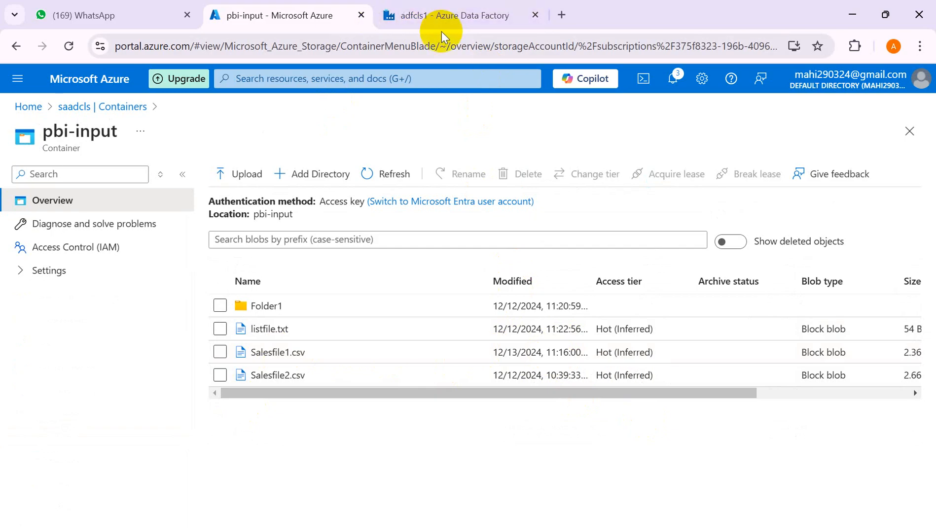
Return to Data Factory and review the last-modified start and end time expressions in Copy data1's source settings
{"action": "left_click", "coordinate": [446, 19]}
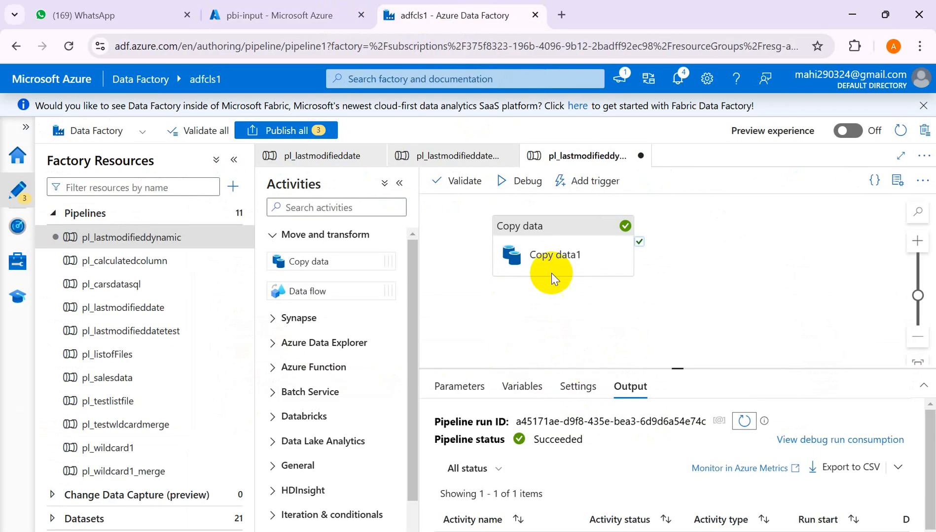
{"action": "left_click", "coordinate": [557, 228]}
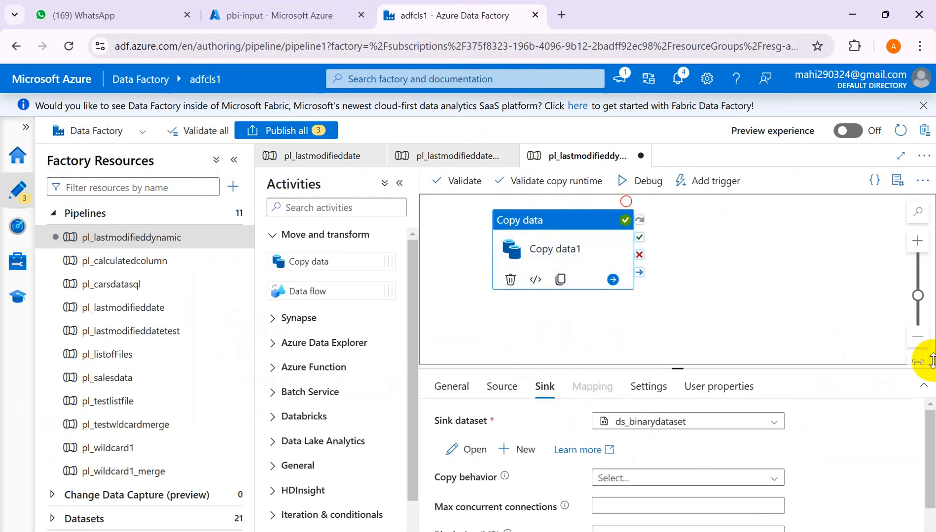
{"action": "mouse_move", "coordinate": [923, 428]}
{"action": "left_mouse_down"}
{"action": "mouse_move", "coordinate": [925, 501]}
{"action": "mouse_move", "coordinate": [928, 433]}
{"action": "left_mouse_up"}
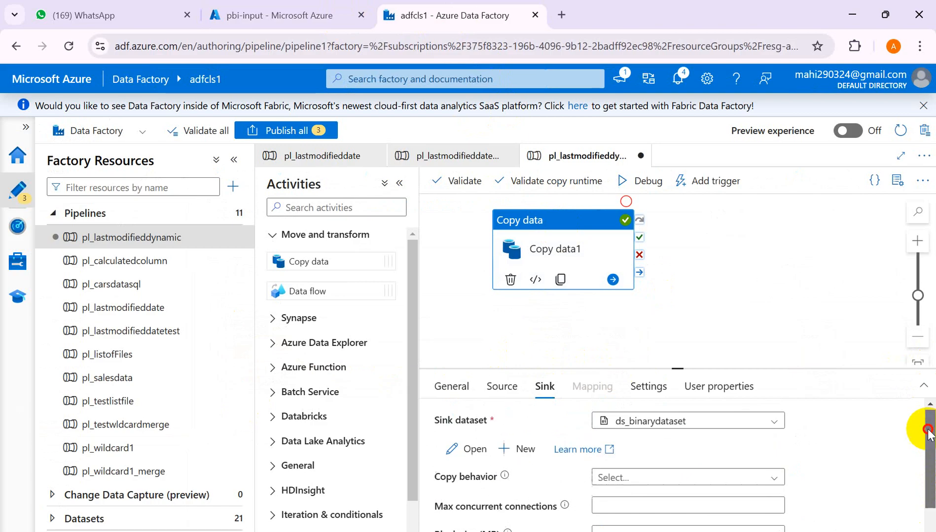
{"action": "left_click", "coordinate": [502, 386]}
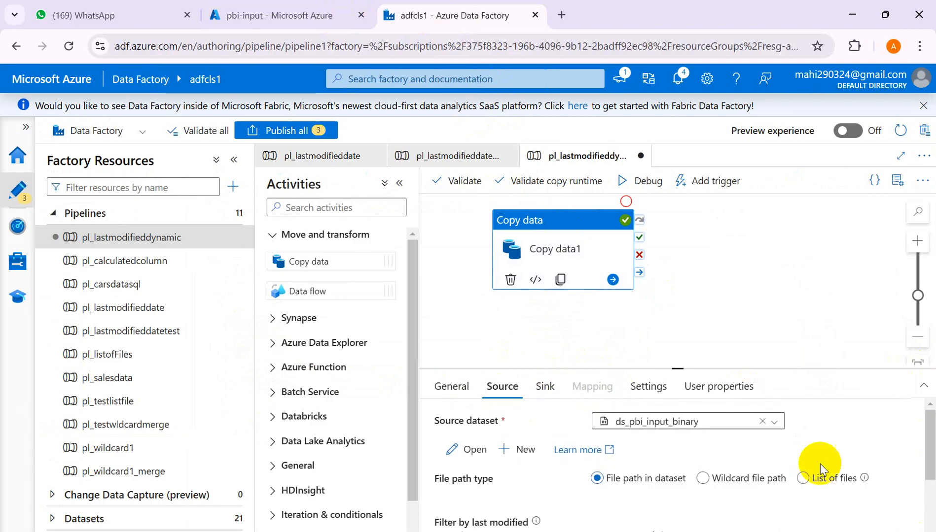
{"action": "left_click_drag", "start_coordinate": [926, 463], "coordinate": [929, 511]}
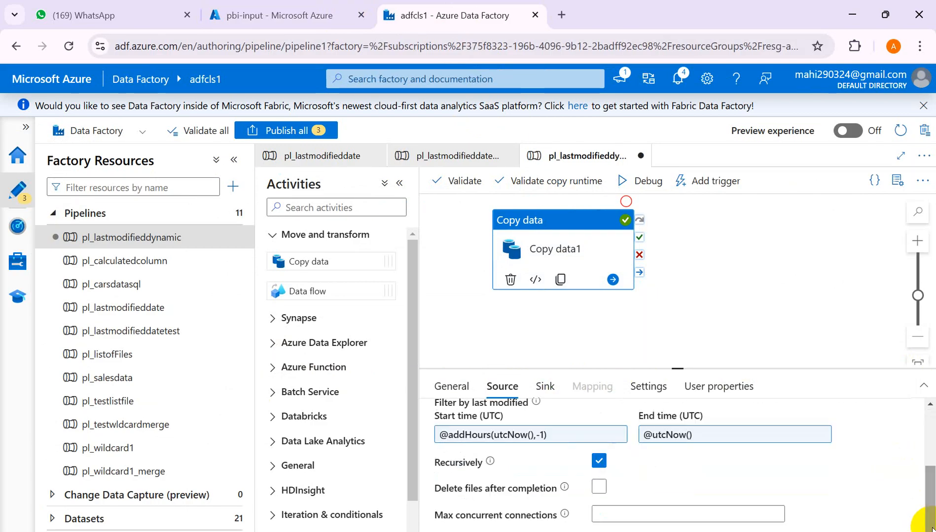